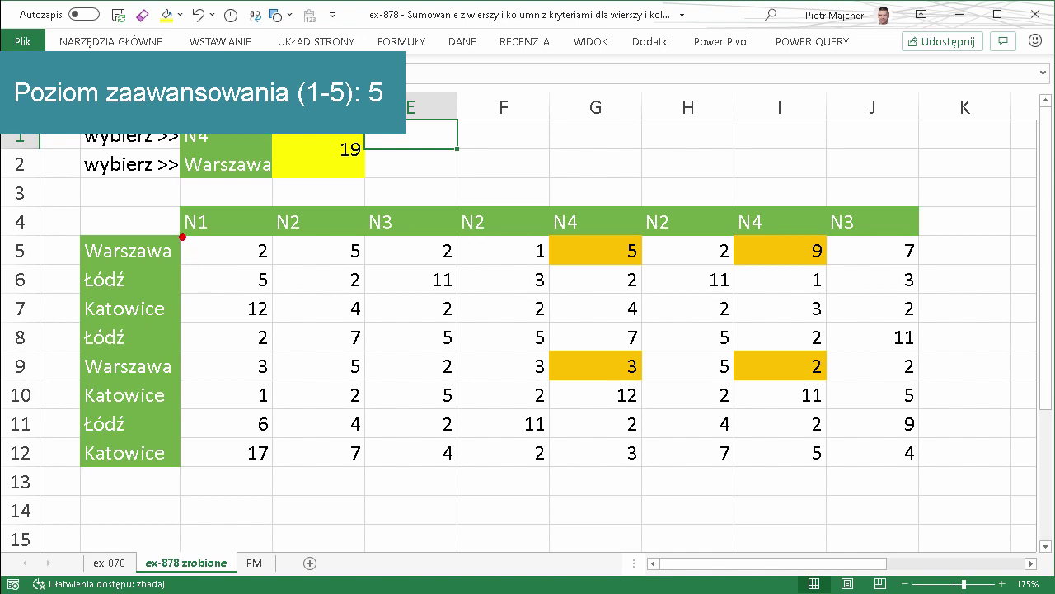
# Annotate the number grid, choice cells C1:C2, city labels, N-code headers and matching values.
pyautogui.moveTo(183, 238); pyautogui.dragTo(928, 470)
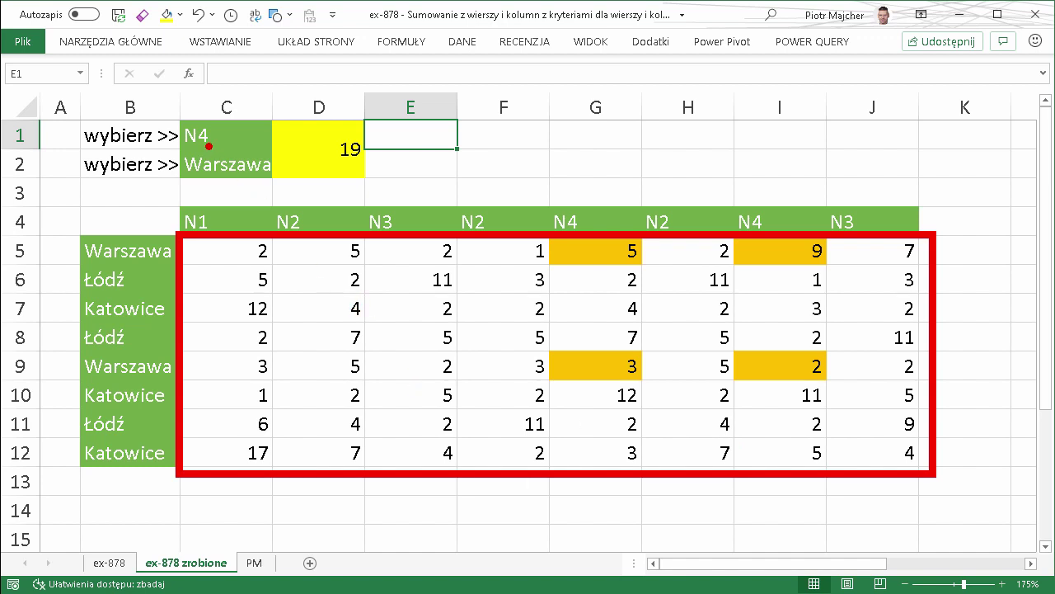
pyautogui.moveTo(170, 108); pyautogui.dragTo(285, 188)
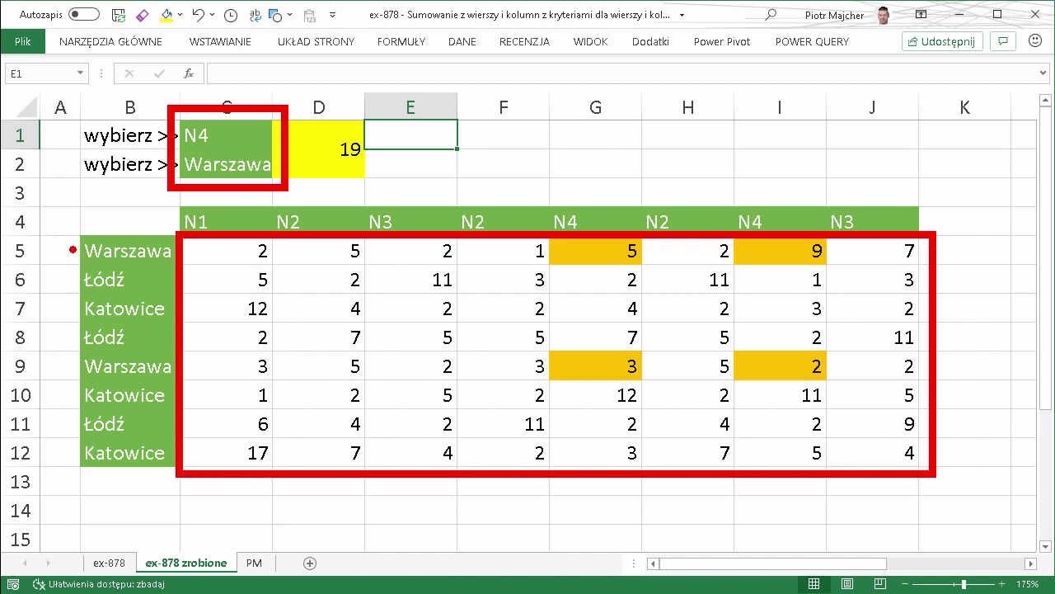
pyautogui.moveTo(73, 238); pyautogui.dragTo(173, 466)
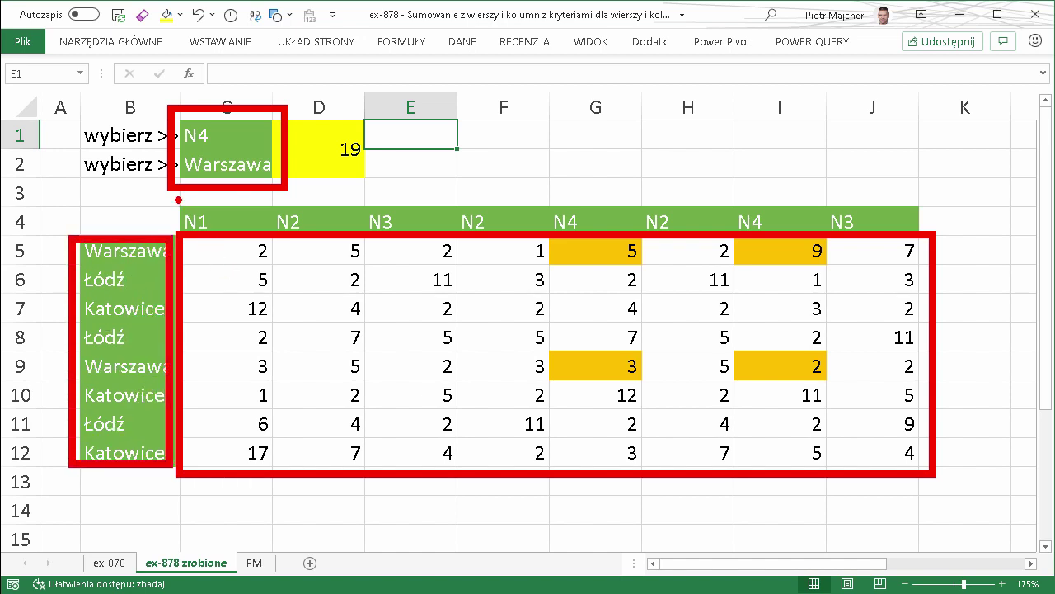
pyautogui.moveTo(178, 199); pyautogui.dragTo(916, 232)
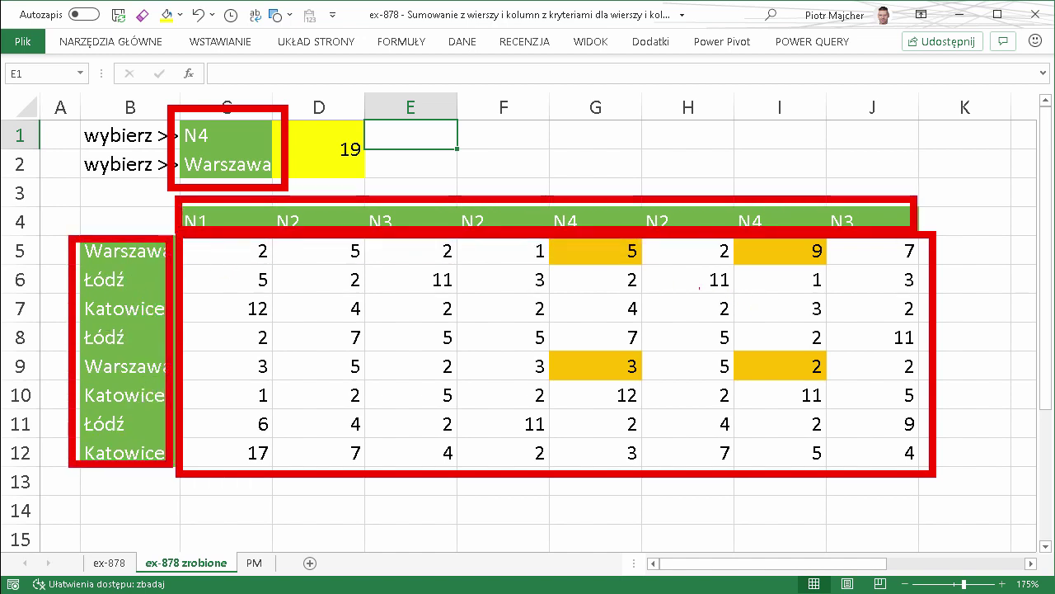
pyautogui.moveTo(641, 272); pyautogui.dragTo(686, 315)
pyautogui.moveTo(719, 282); pyautogui.dragTo(689, 320)
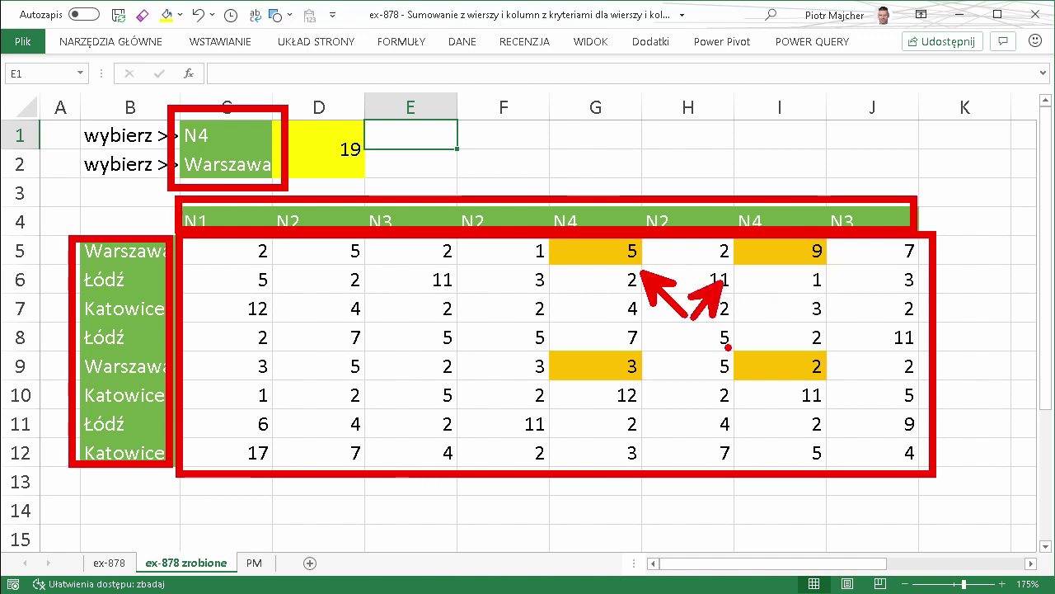
pyautogui.moveTo(727, 350)
pyautogui.mouseDown()
pyautogui.moveTo(691, 314)
pyautogui.moveTo(667, 337)
pyautogui.mouseUp()
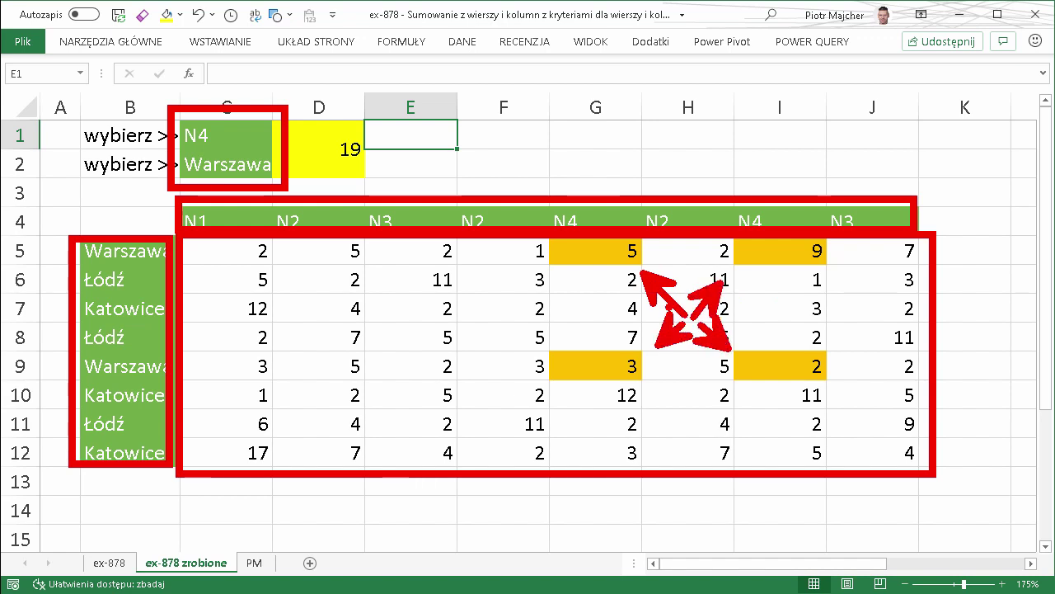
pyautogui.press('Escape')
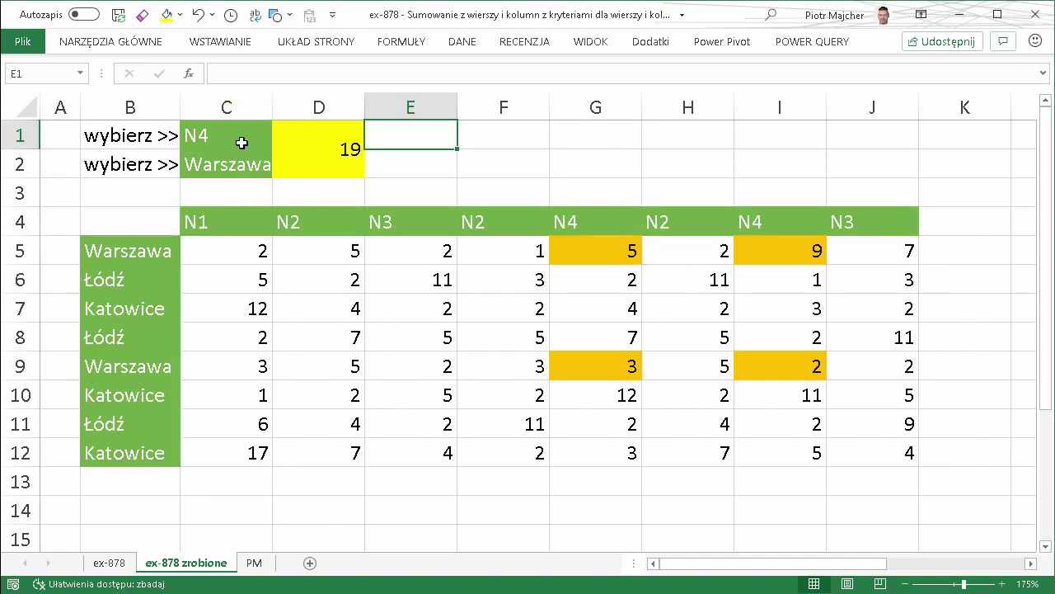
# Choose Łódź as the city in C2 and switch to the ex-878 sheet.
pyautogui.click(239, 157)
pyautogui.click(280, 168)
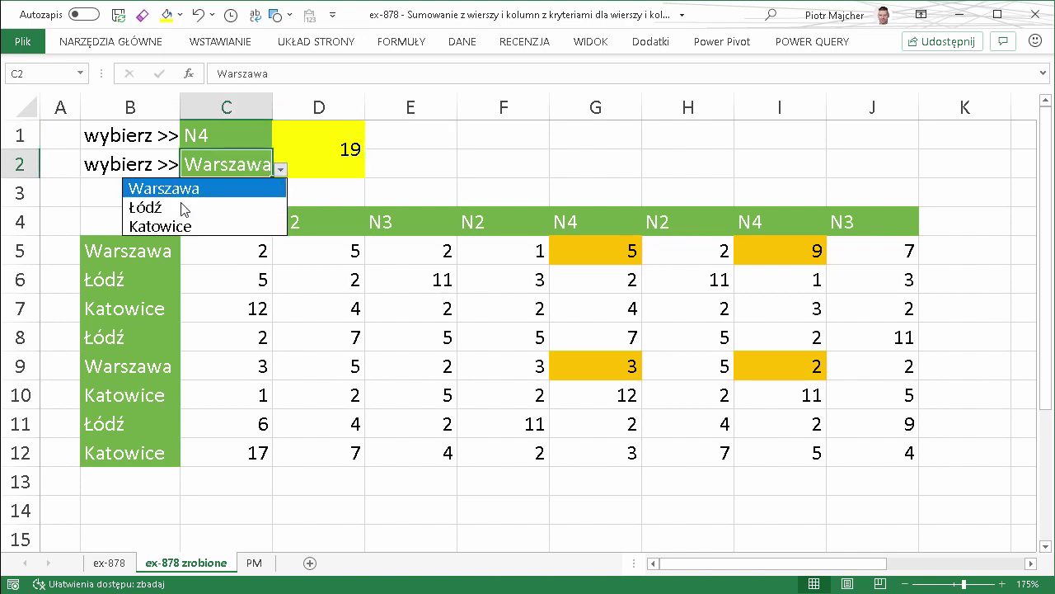
pyautogui.press('Escape')
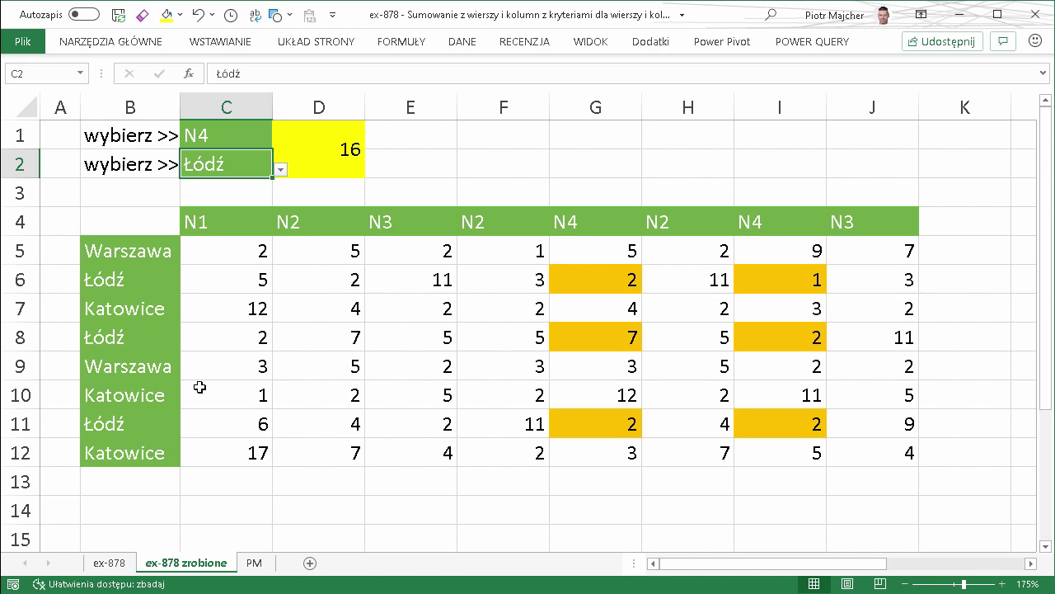
pyautogui.click(109, 562)
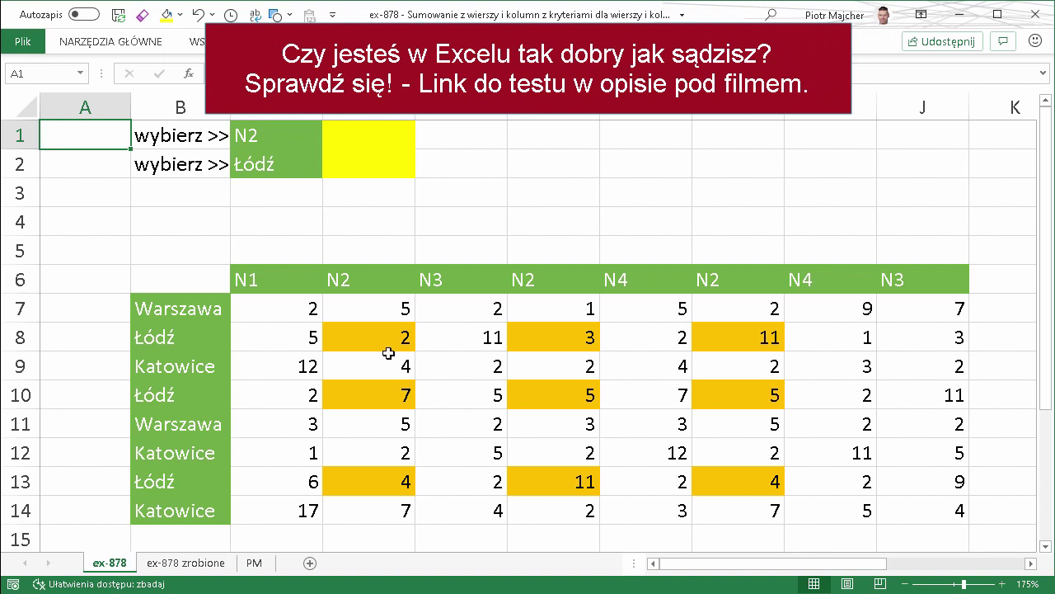
# Enter =B7:B14=C2 in D1 and evaluate it with F9 into a FAŁSZ/PRAWDA array.
pyautogui.click(394, 136)
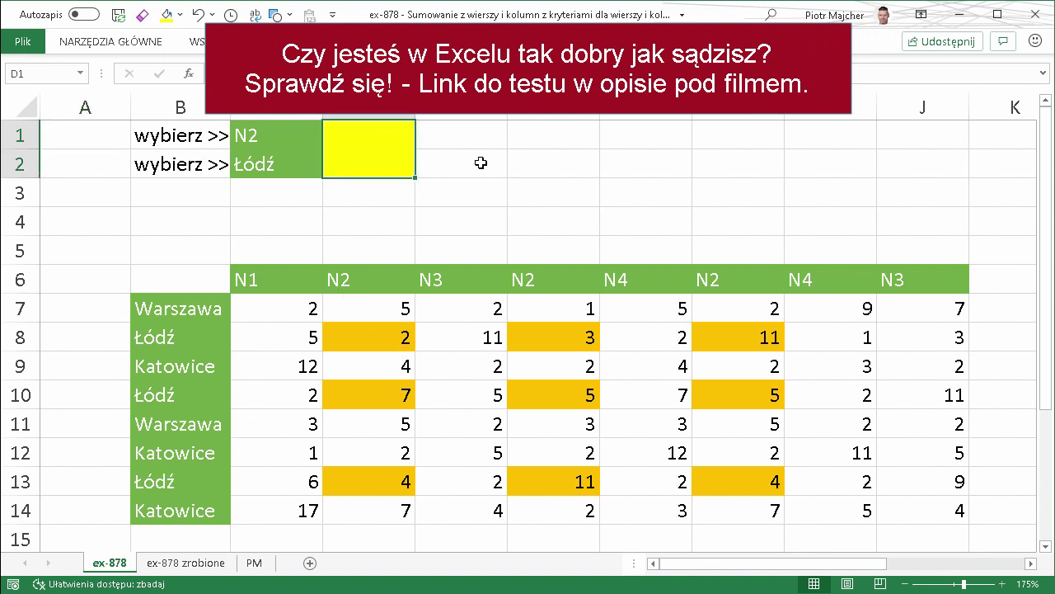
pyautogui.write('=')
pyautogui.moveTo(183, 308); pyautogui.dragTo(198, 504)
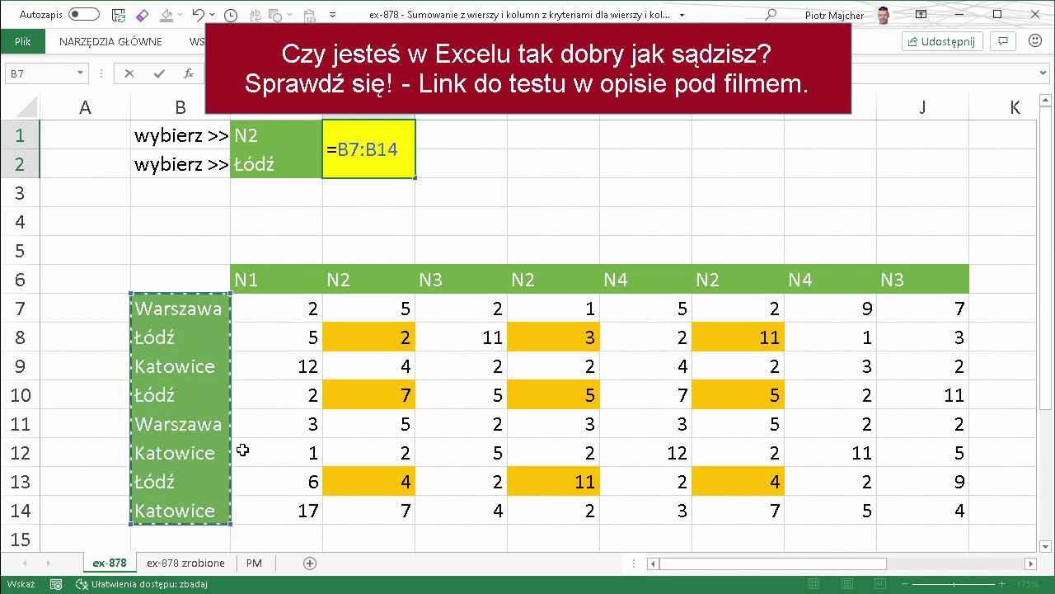
pyautogui.write('=')
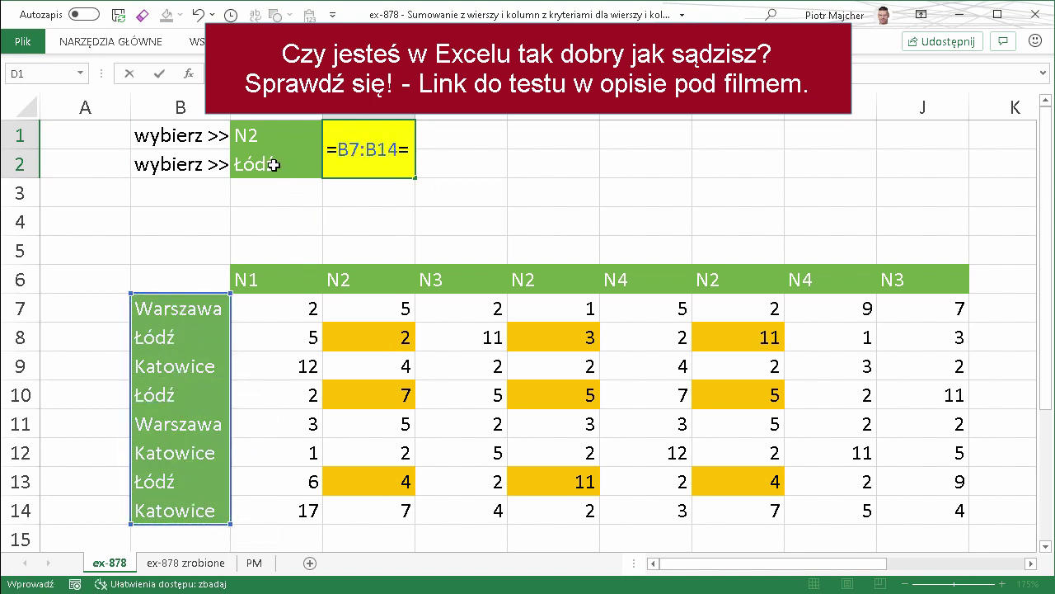
pyautogui.click(273, 165)
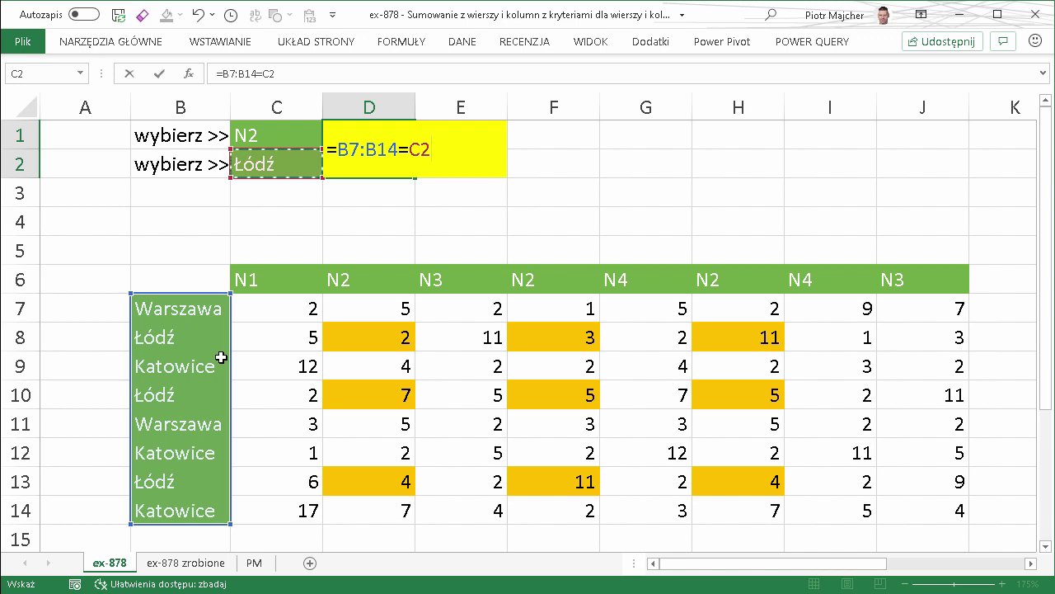
pyautogui.press('F9')
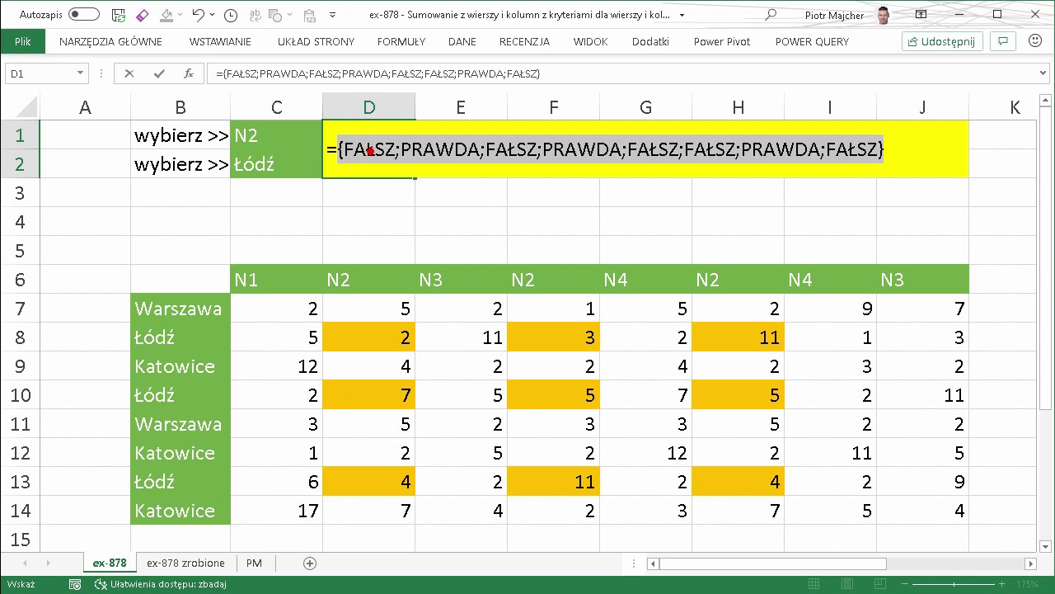
# Link the array values to Warszawa, Łódź and Katowice rows, then undo back to =B7:B14=C2.
pyautogui.moveTo(371, 151); pyautogui.dragTo(234, 305)
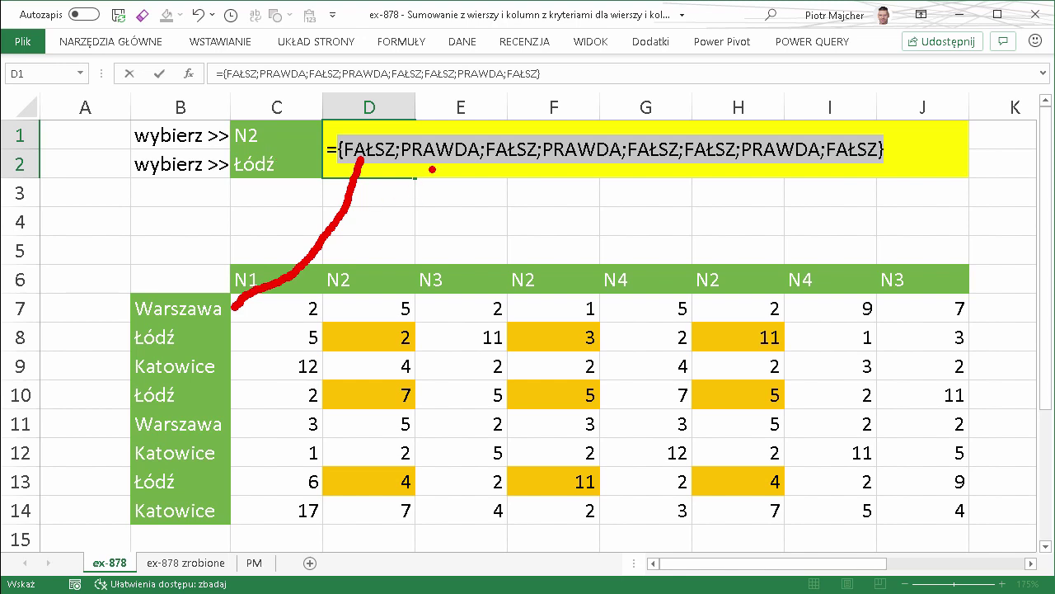
pyautogui.moveTo(433, 169); pyautogui.dragTo(229, 334)
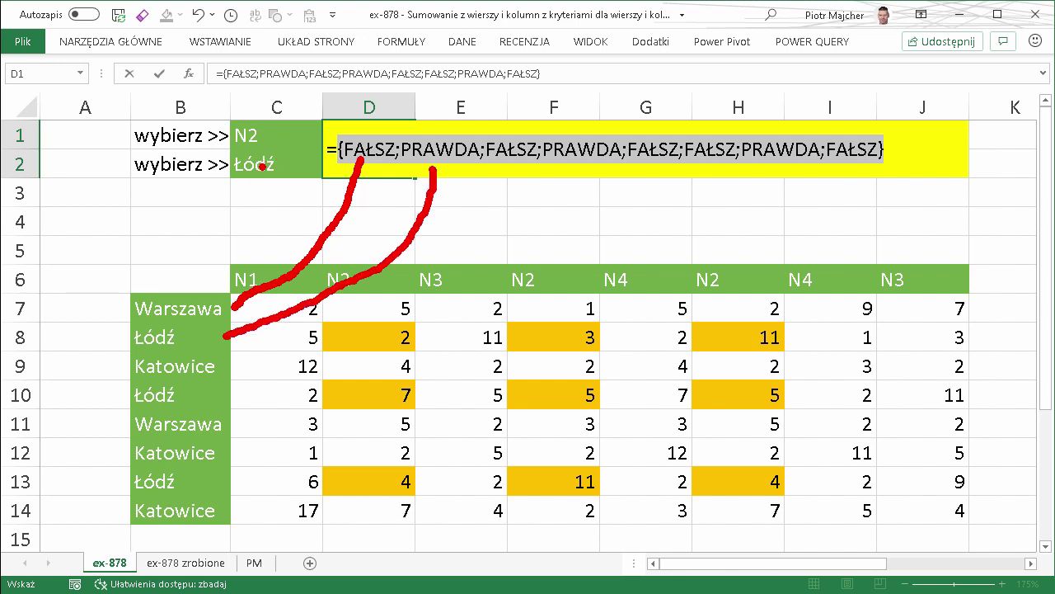
pyautogui.moveTo(518, 161); pyautogui.dragTo(236, 364)
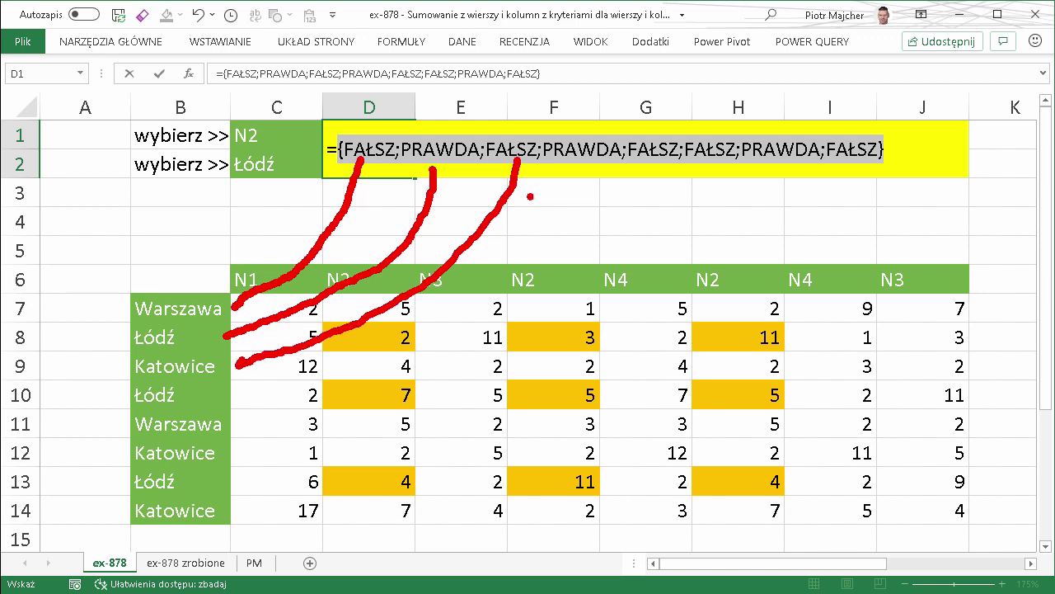
pyautogui.moveTo(331, 125); pyautogui.dragTo(896, 181)
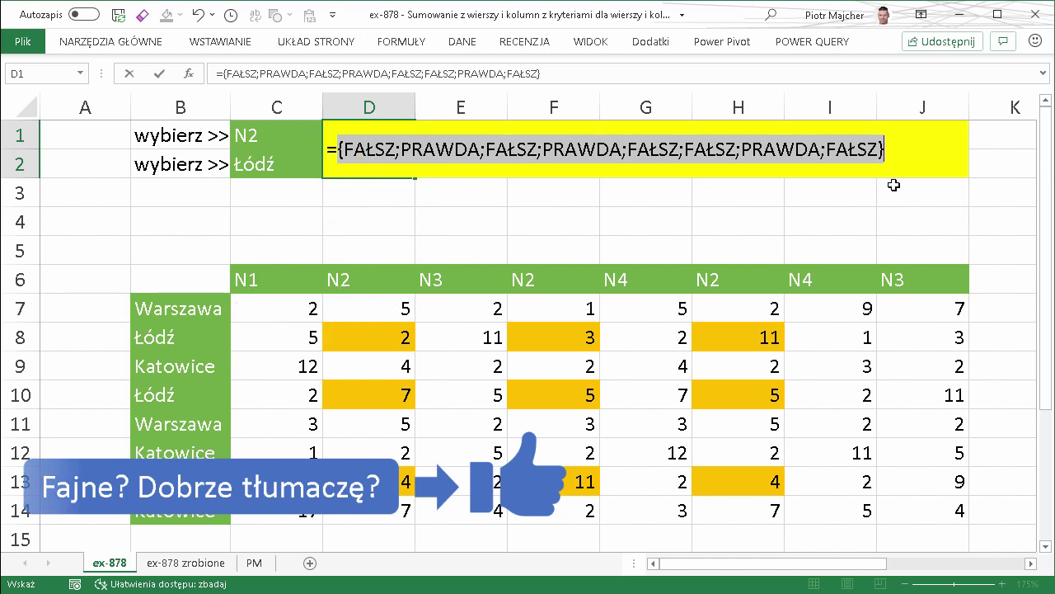
pyautogui.hotkey('ctrl', 'z')
# Edit D1 to =(B7:B14=C2)*(C6:J6=C1) and select the C6:J6=C1 part.
pyautogui.click(336, 146)
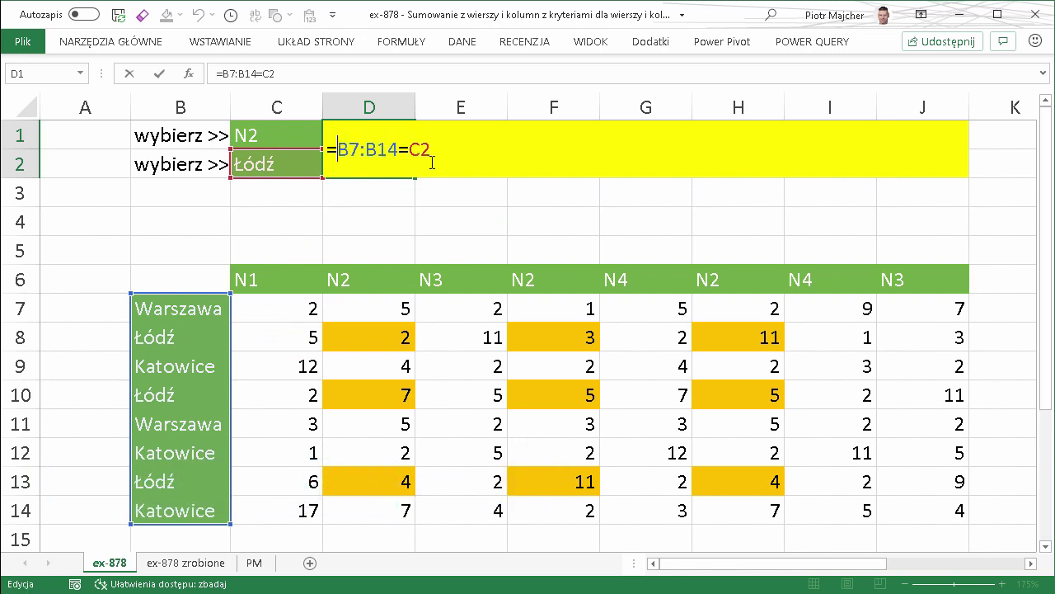
pyautogui.write('(')
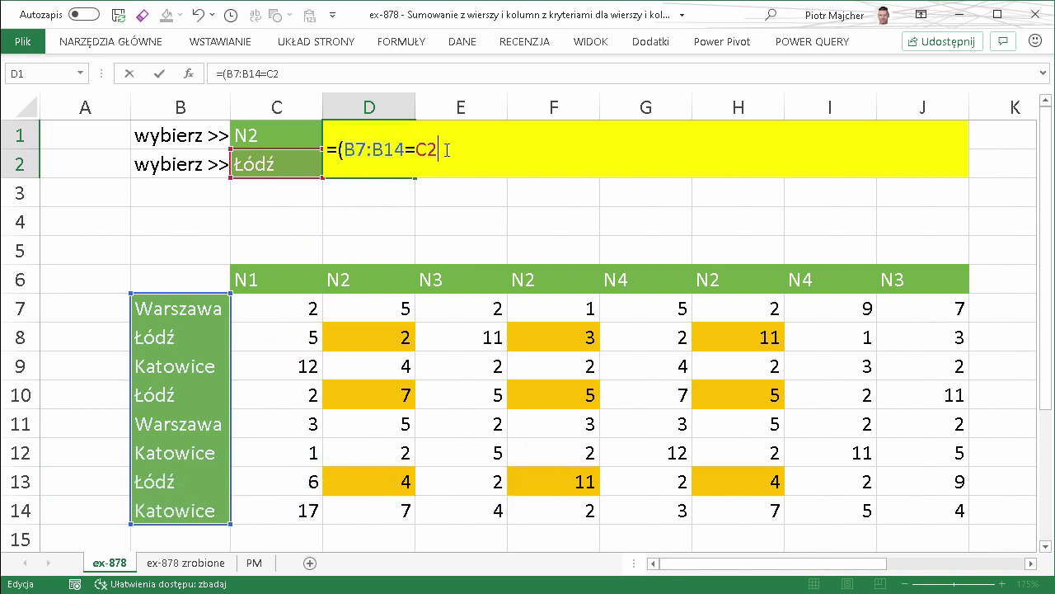
pyautogui.write(')*')
pyautogui.write('(')
pyautogui.moveTo(273, 281); pyautogui.dragTo(901, 278)
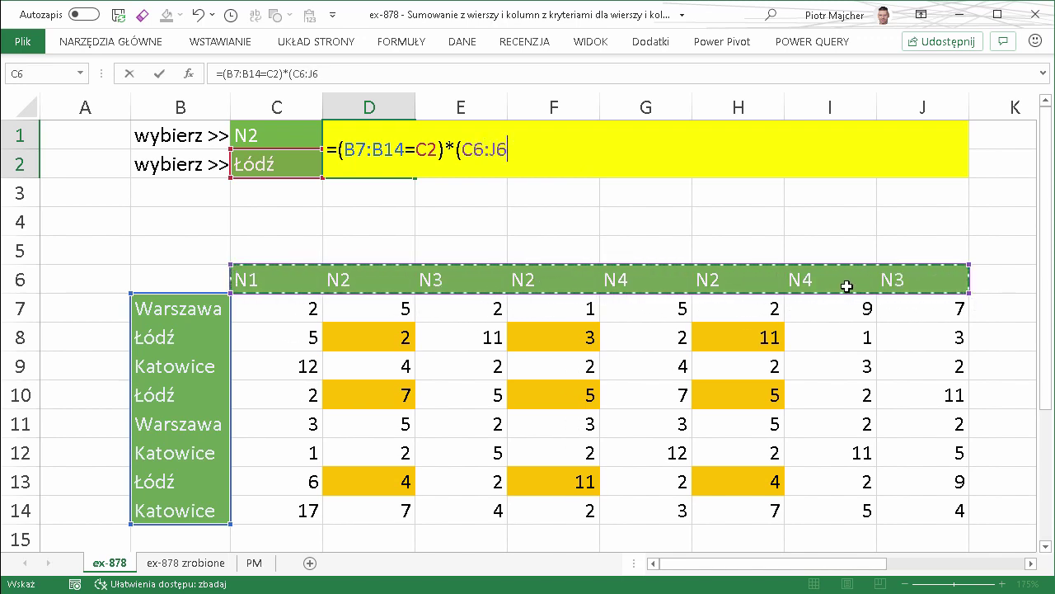
pyautogui.write('=')
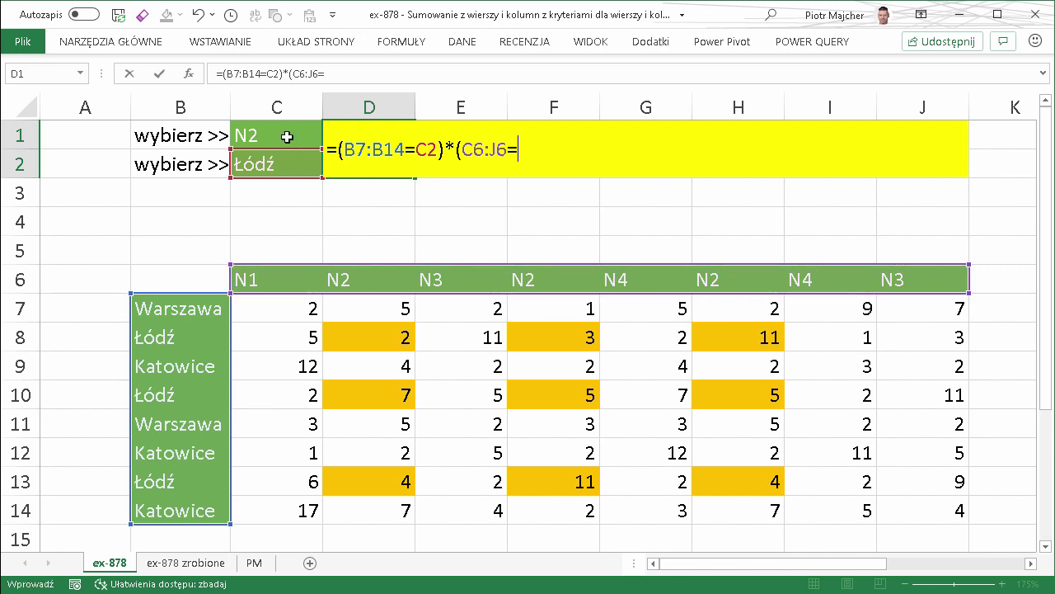
pyautogui.click(287, 137)
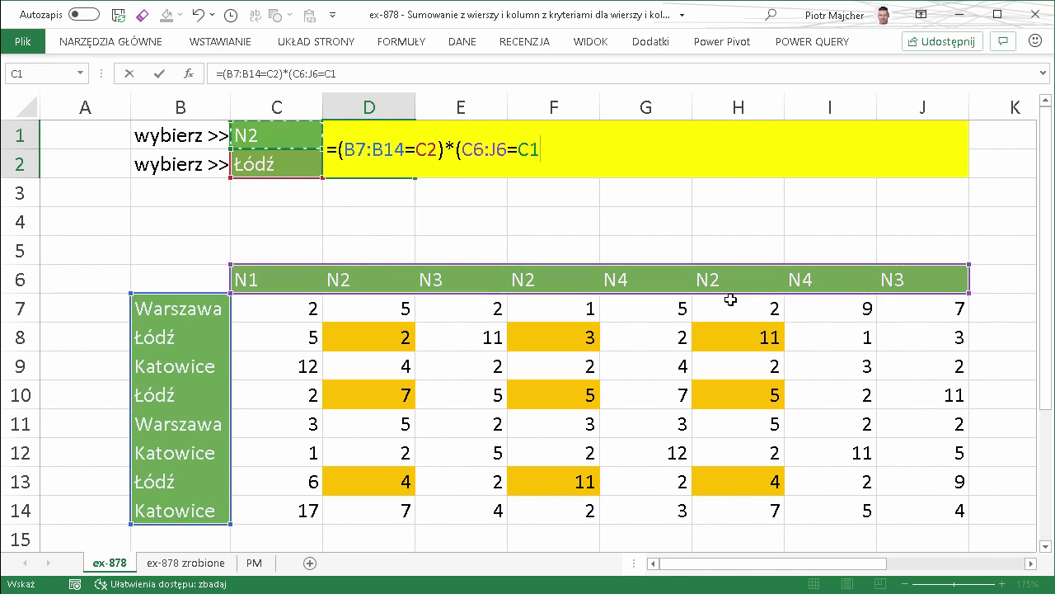
pyautogui.write(')')
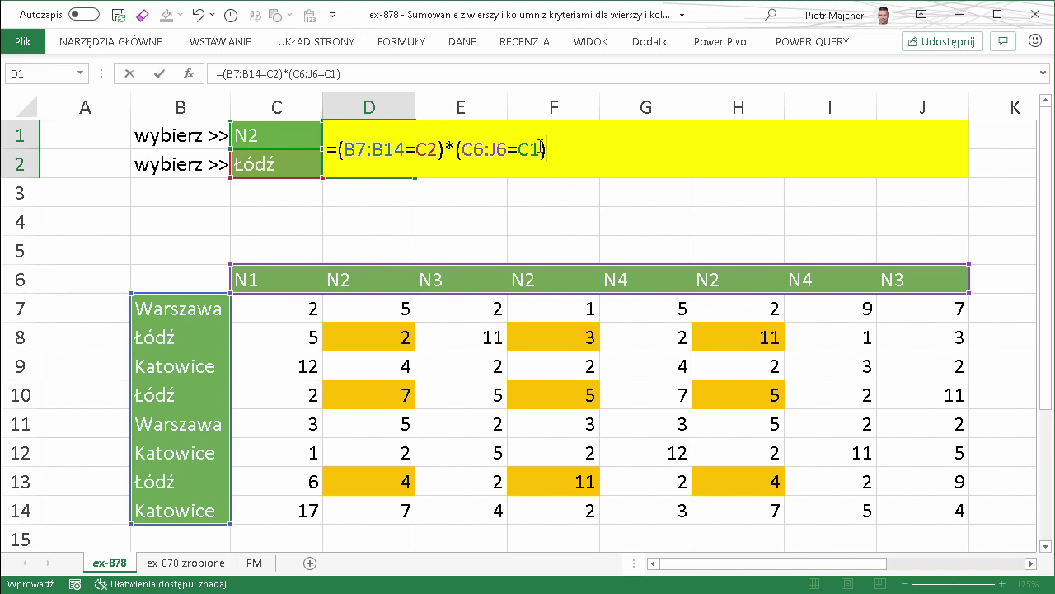
pyautogui.moveTo(541, 149); pyautogui.dragTo(461, 149)
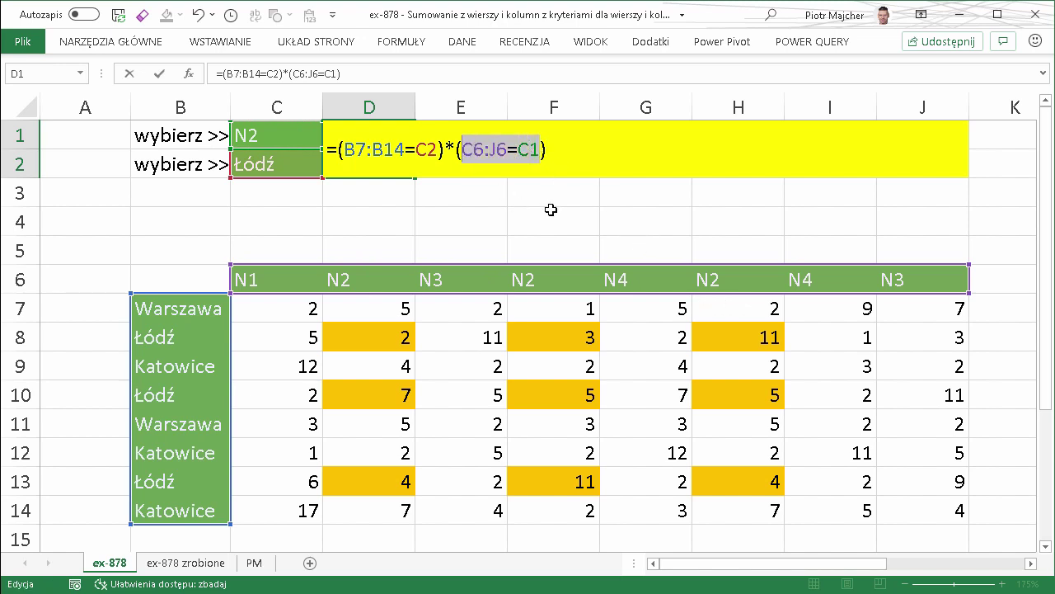
# Evaluate C6:J6=C1 with F9 and mark how its values match the N2 headers in D6, F6, H6.
pyautogui.press('F9')
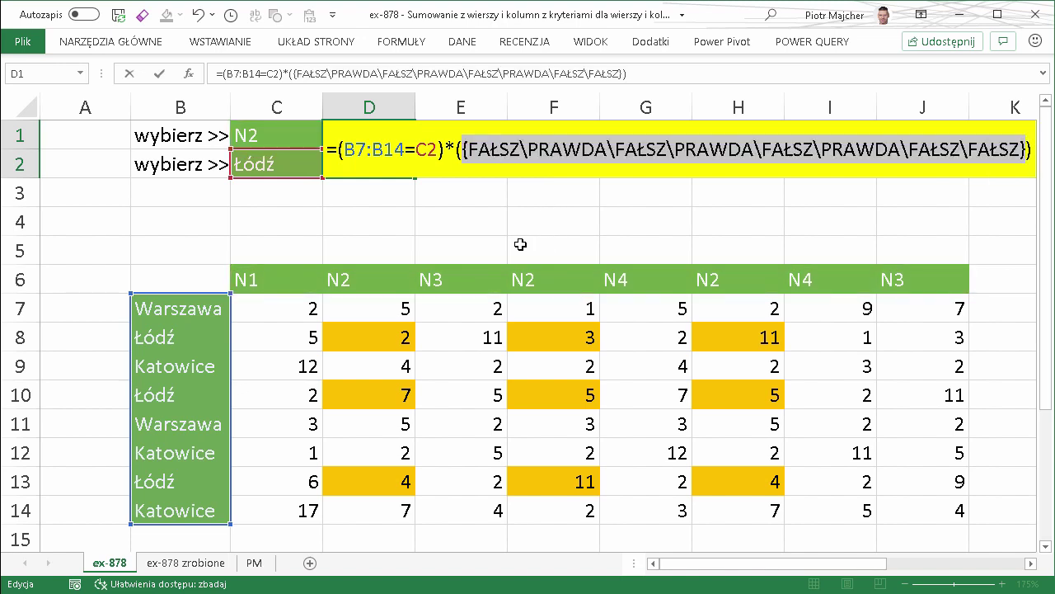
pyautogui.moveTo(494, 164)
pyautogui.mouseDown()
pyautogui.moveTo(291, 262)
pyautogui.moveTo(245, 257)
pyautogui.mouseUp()
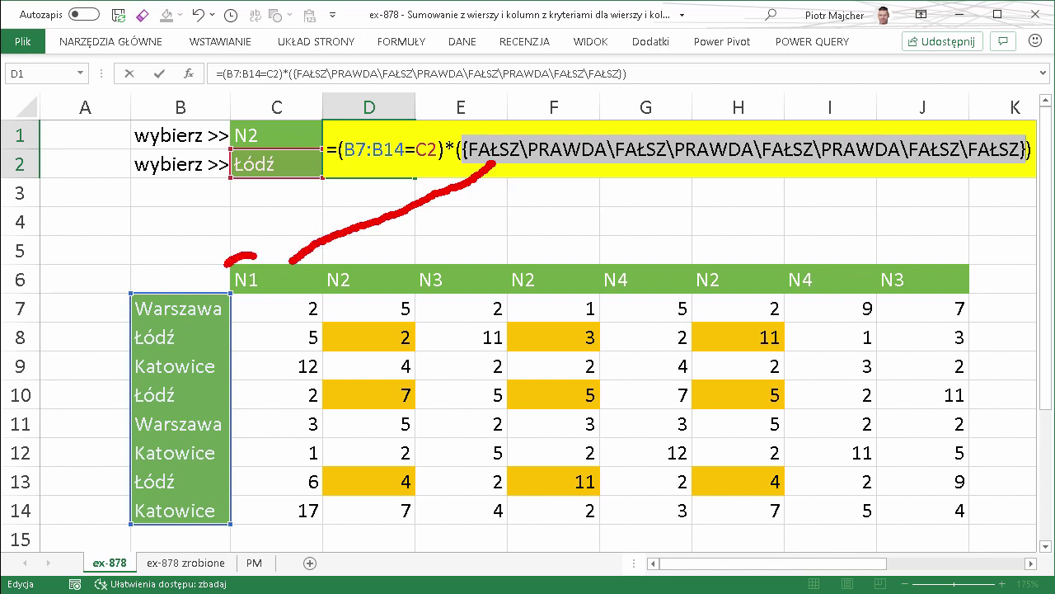
pyautogui.moveTo(273, 125); pyautogui.dragTo(264, 117)
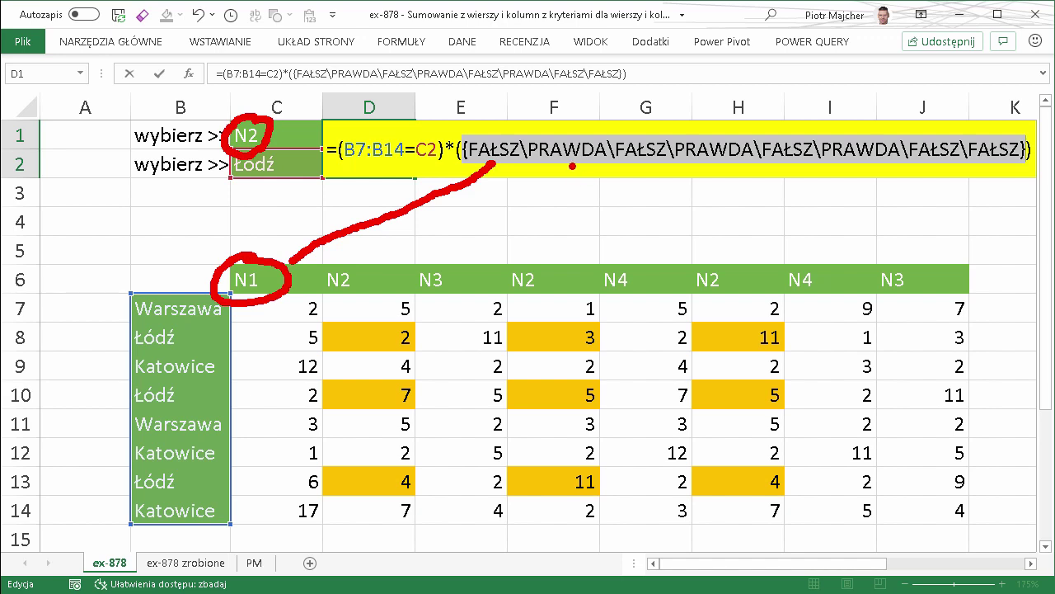
pyautogui.moveTo(570, 167)
pyautogui.mouseDown()
pyautogui.moveTo(389, 262)
pyautogui.moveTo(363, 253)
pyautogui.mouseUp()
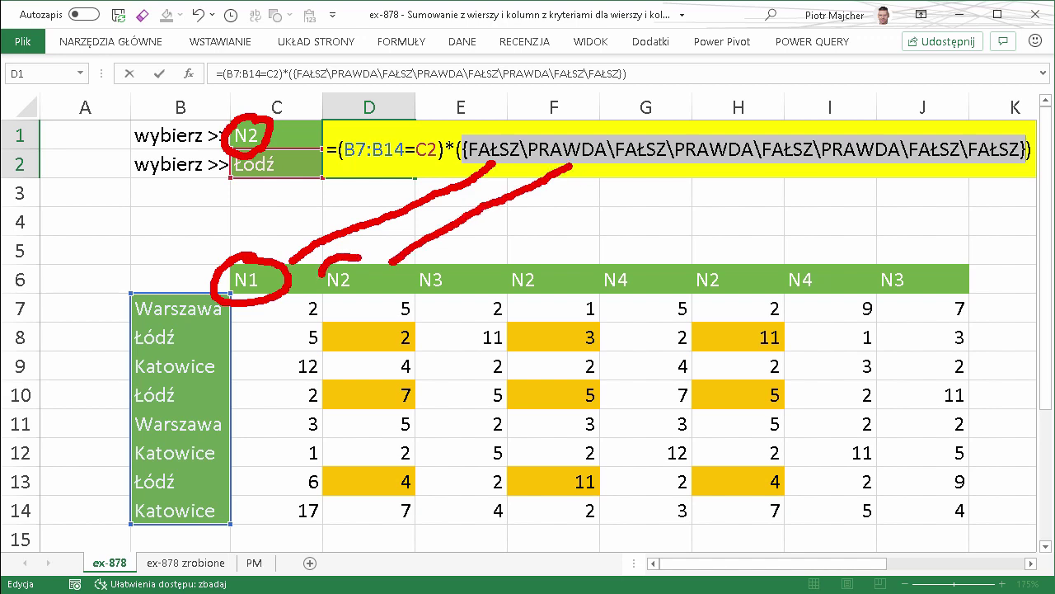
pyautogui.moveTo(277, 122); pyautogui.dragTo(265, 112)
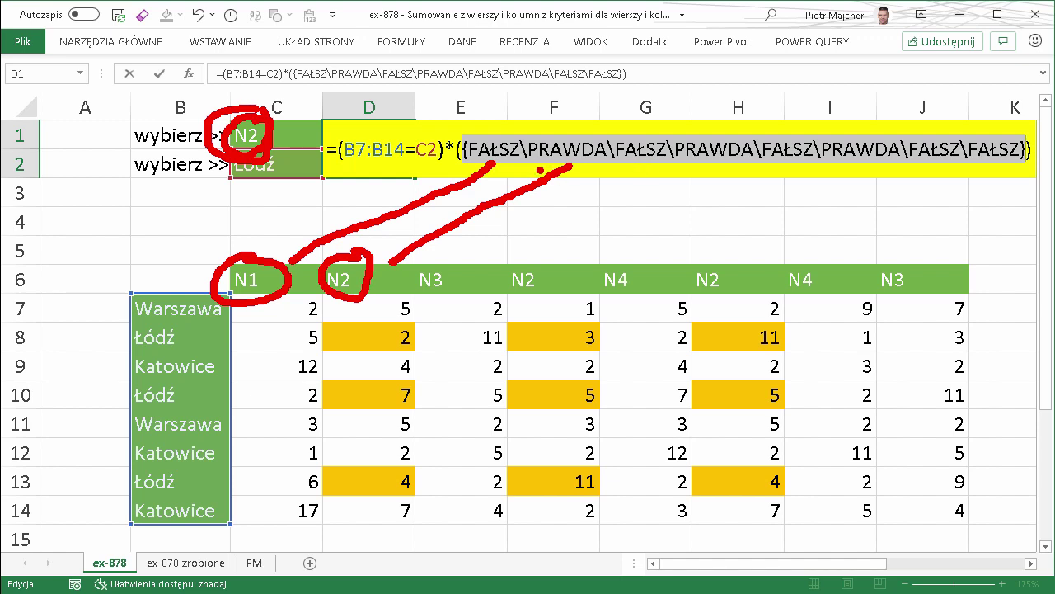
pyautogui.press('Escape')
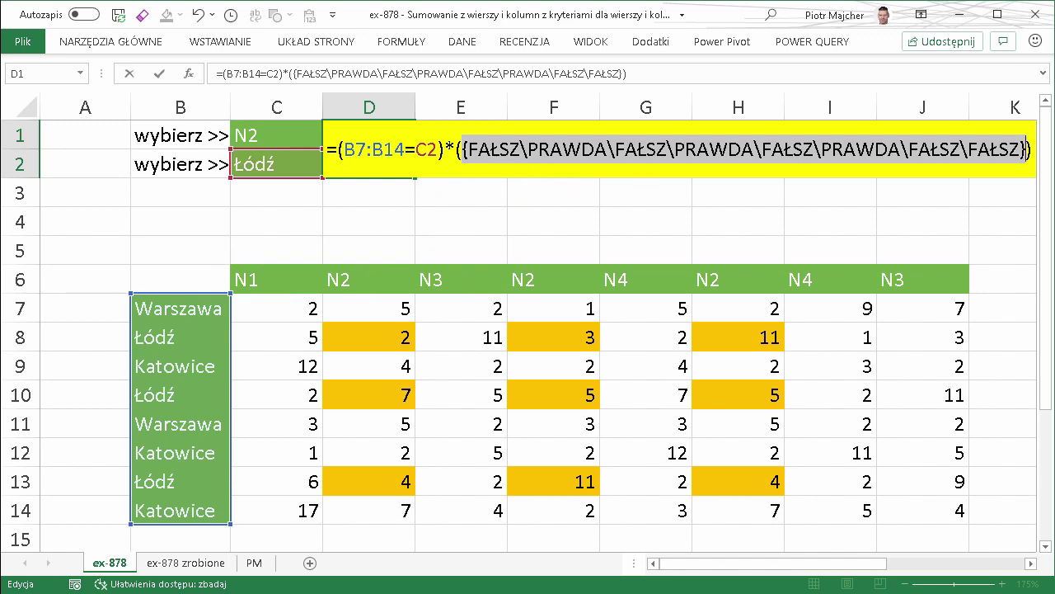
pyautogui.moveTo(382, 266); pyautogui.dragTo(395, 208)
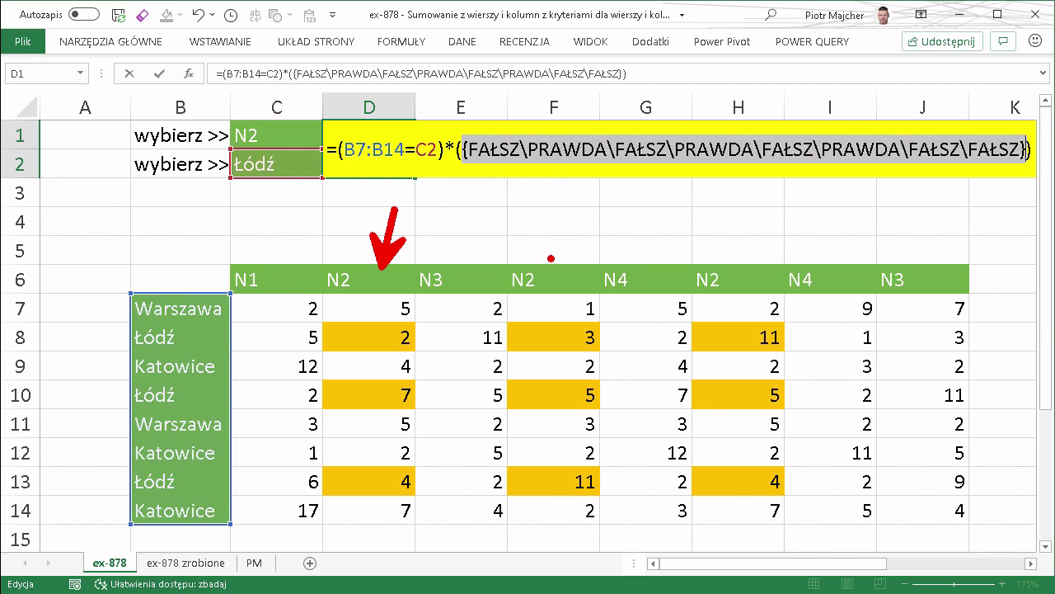
pyautogui.moveTo(553, 262); pyautogui.dragTo(571, 206)
pyautogui.moveTo(742, 269); pyautogui.dragTo(752, 206)
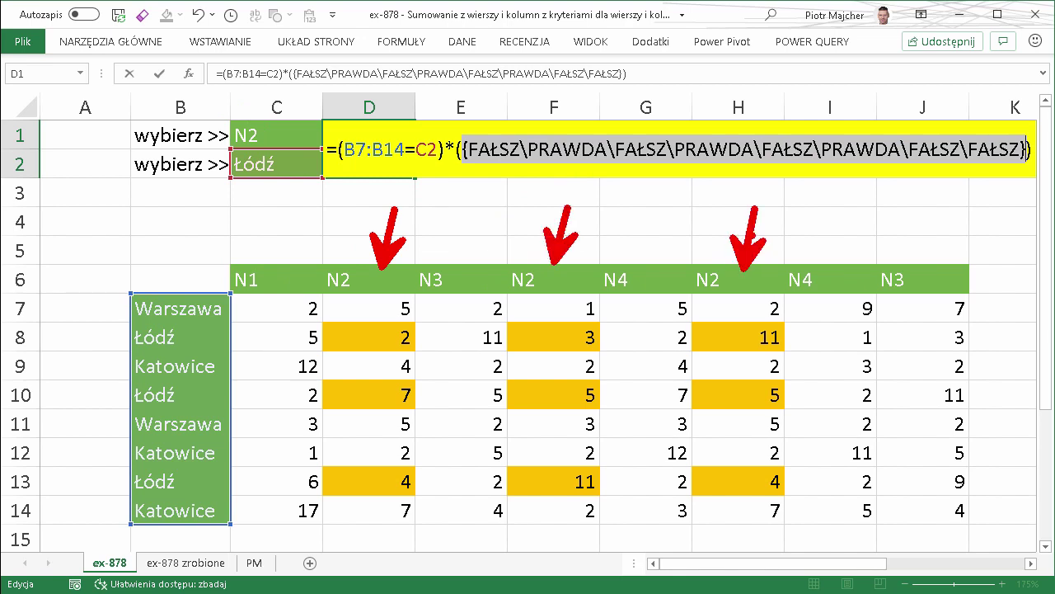
pyautogui.press('Escape')
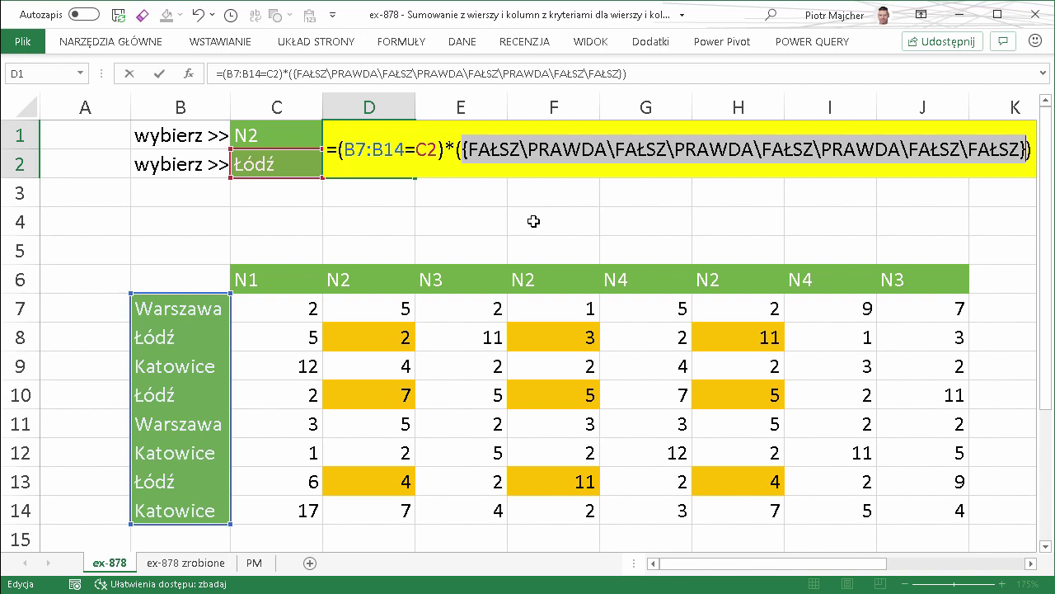
# Restore C6:J6=C1, commit the D1 formula, and select the named range pf.
pyautogui.hotkey('ctrl', 'z')
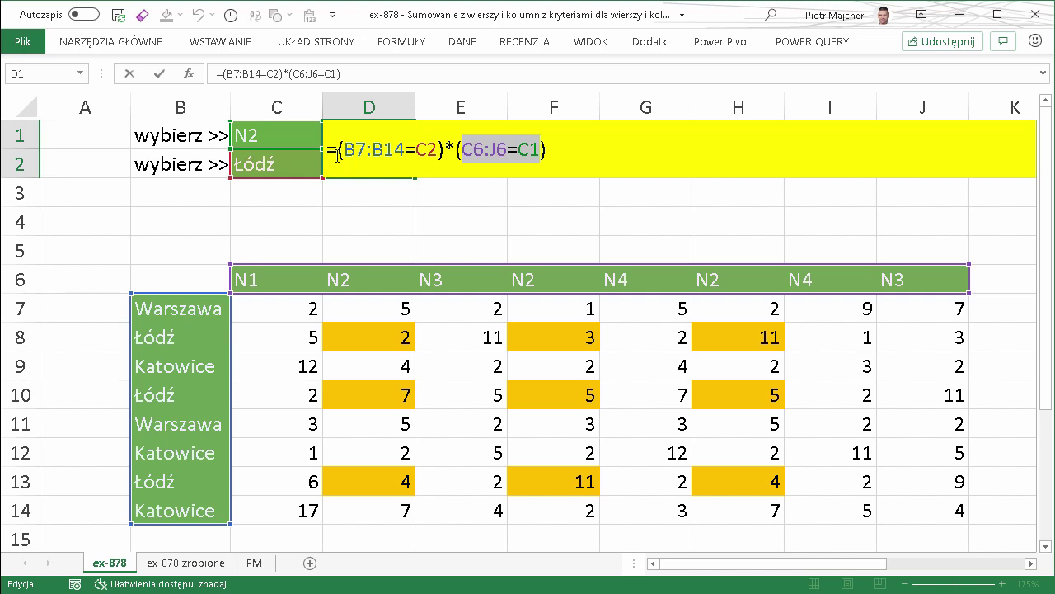
pyautogui.click(331, 147)
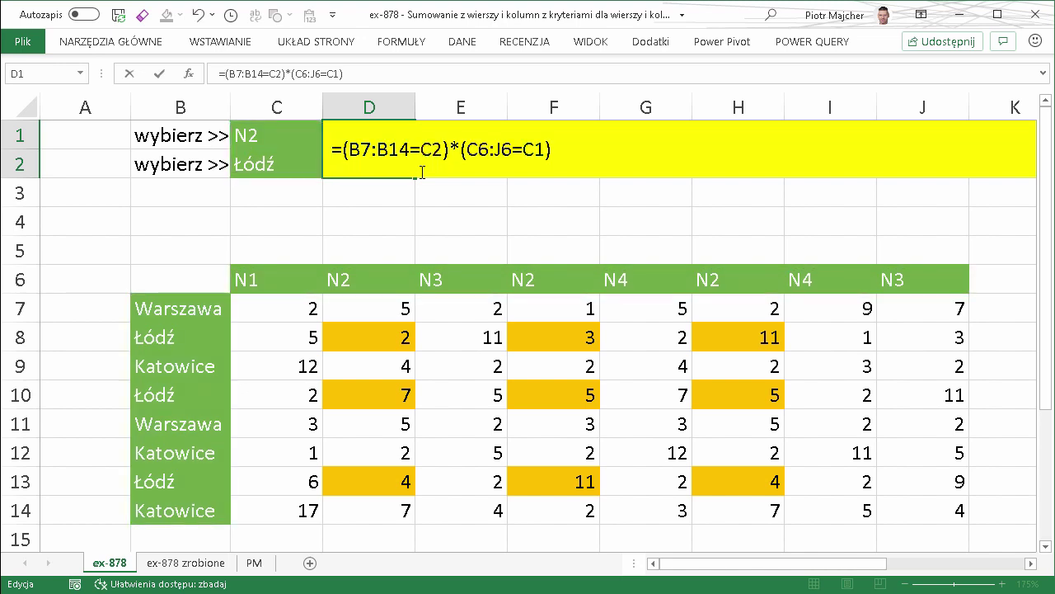
pyautogui.press('Return')
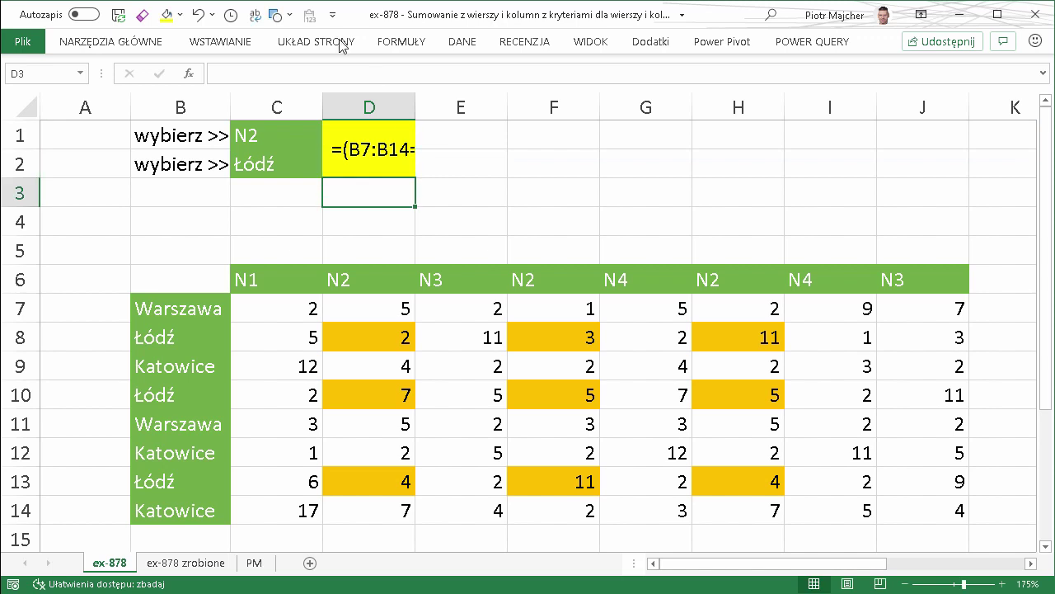
pyautogui.click(80, 72)
pyautogui.click(49, 93)
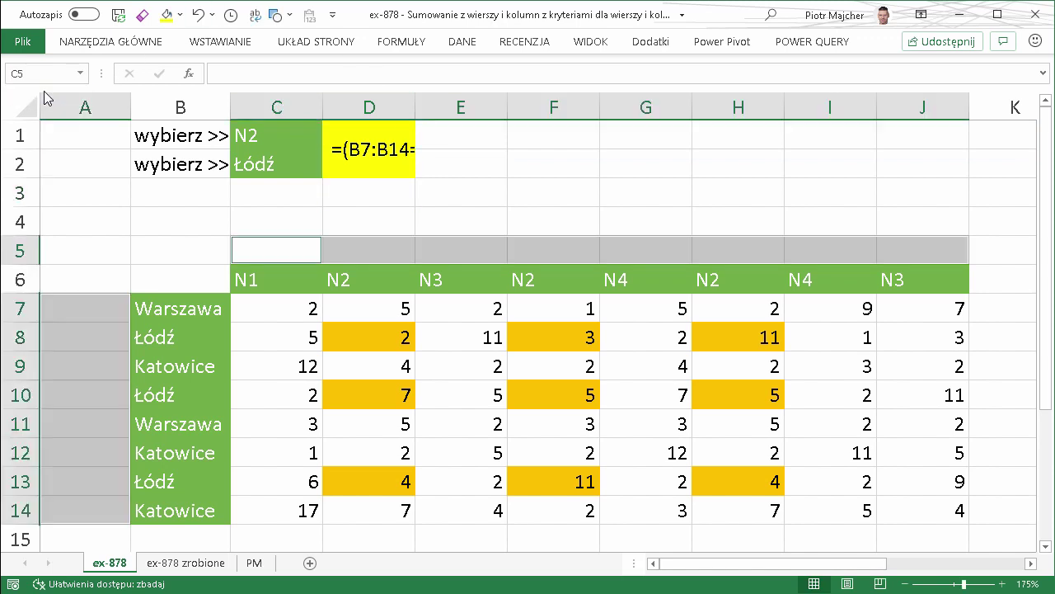
pyautogui.click(624, 73)
pyautogui.write('=C6=$C$1')
# Give the pf cells a visible font colour to reveal the FAŁSZ/PRAWDA flags in C5:J5 and A7:A14.
pyautogui.rightClick(302, 256)
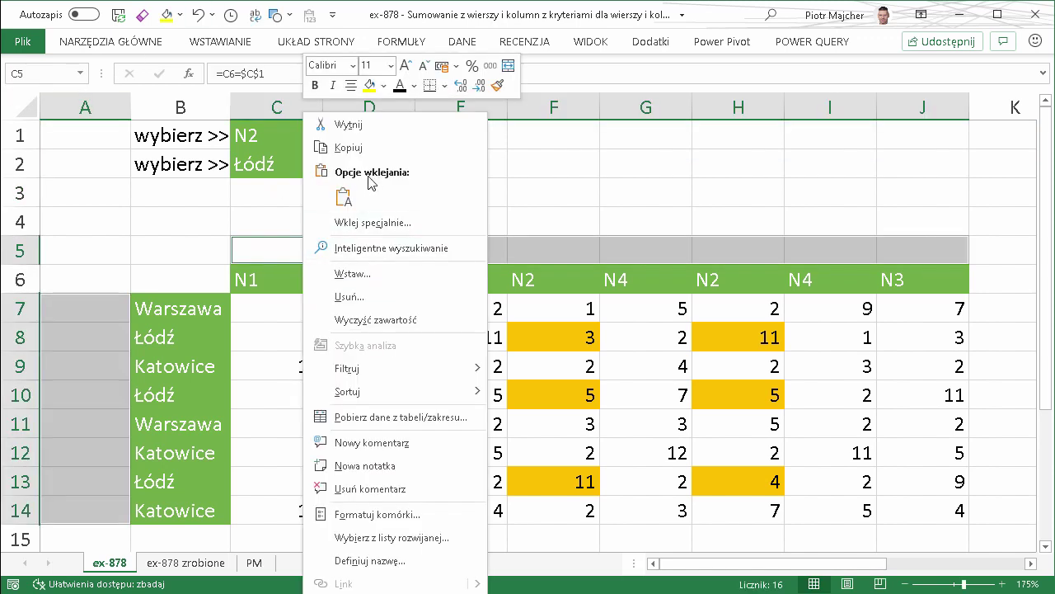
pyautogui.click(399, 85)
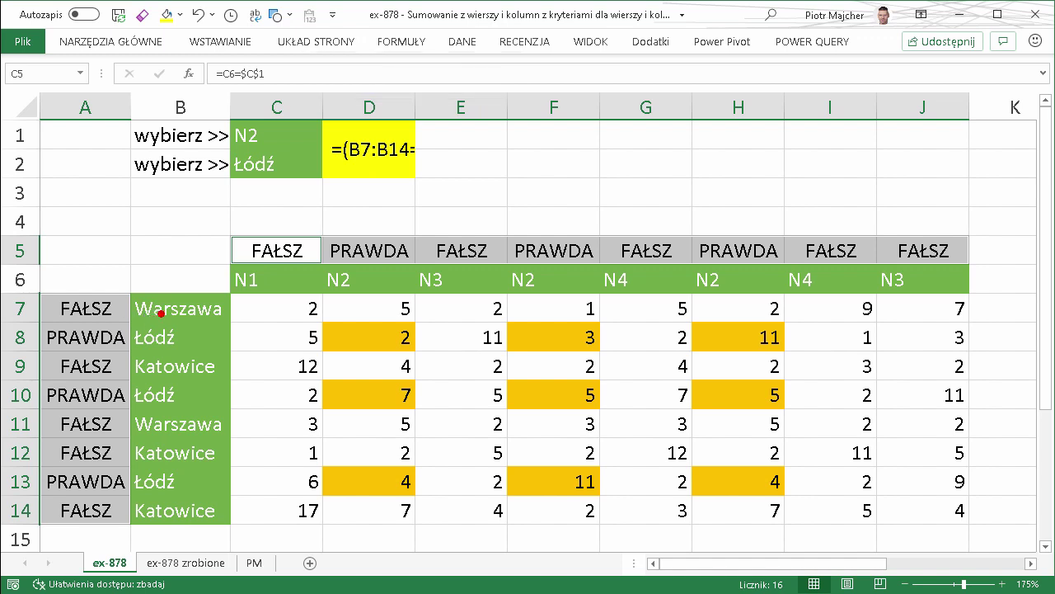
pyautogui.moveTo(136, 301); pyautogui.dragTo(214, 534)
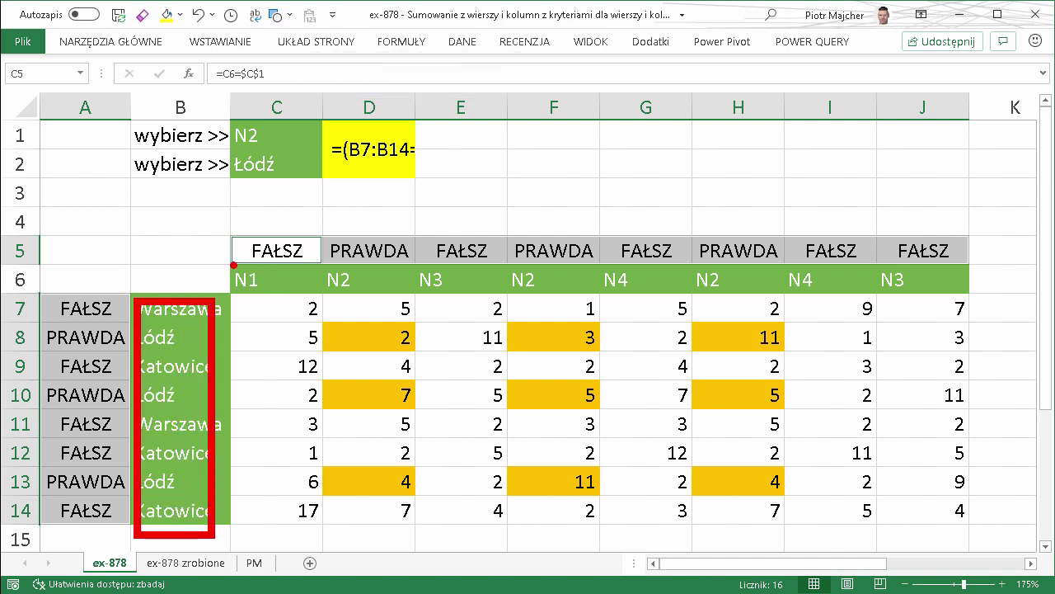
pyautogui.moveTo(232, 264); pyautogui.dragTo(965, 290)
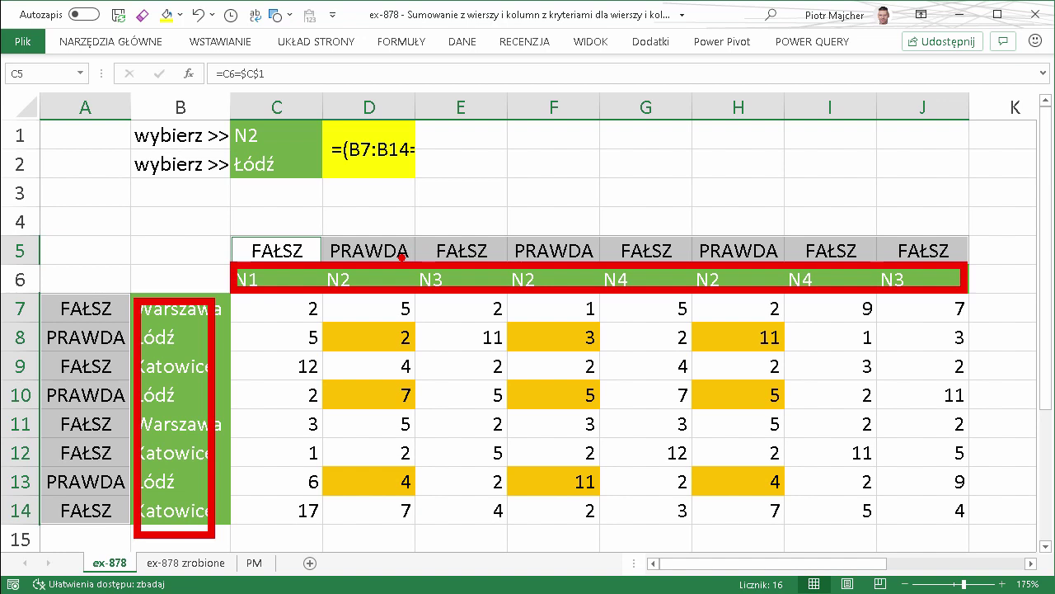
pyautogui.press('Escape')
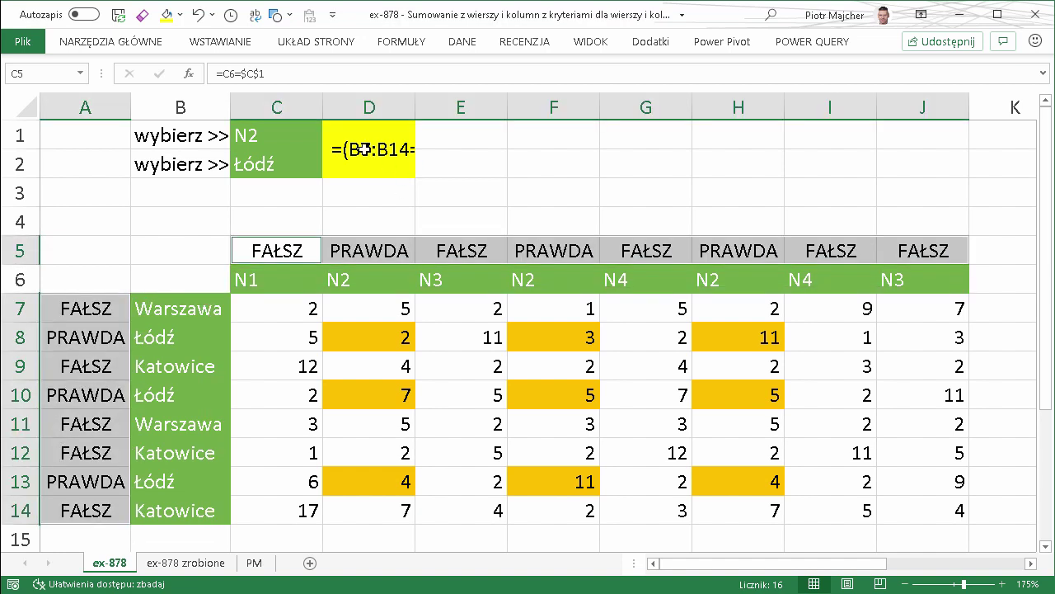
# Set the column criterion in C1 to N1.
pyautogui.click(291, 138)
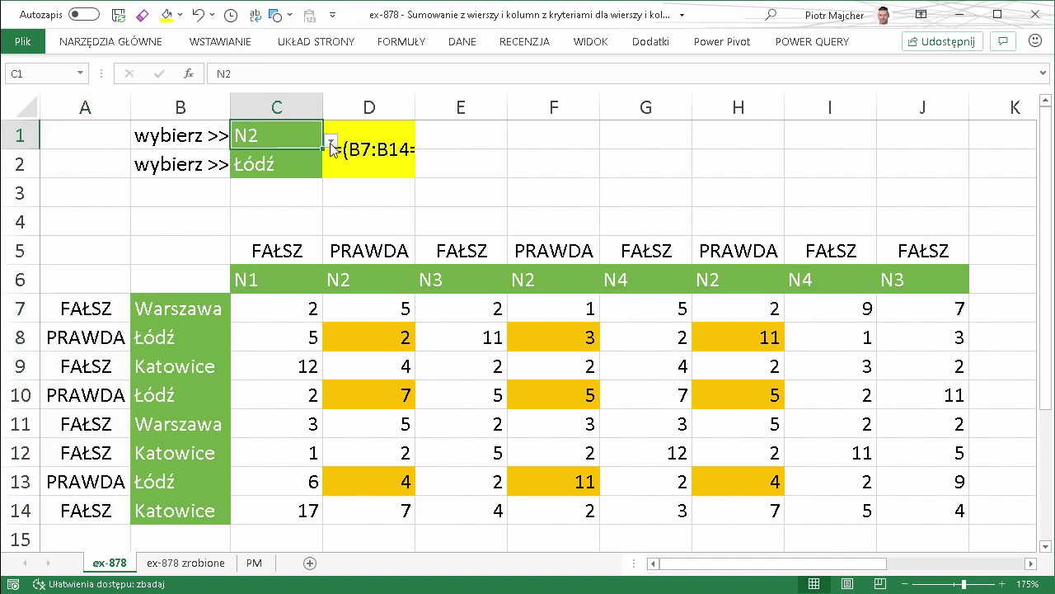
pyautogui.click(331, 141)
pyautogui.click(247, 157)
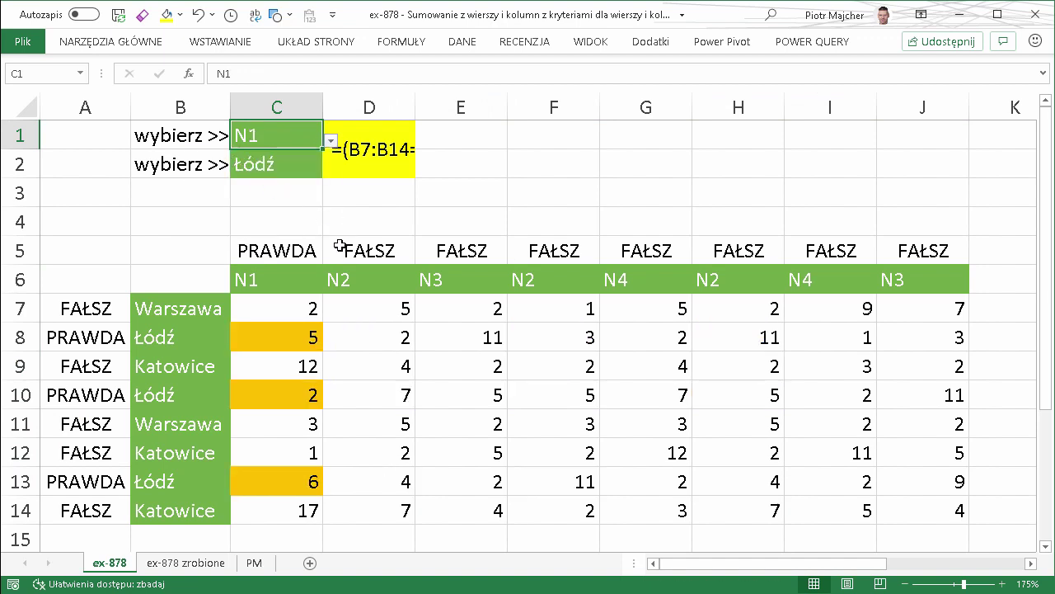
# Mark the PRAWDA in C5, the Łódź rows 8, 10, 13 and their column C values.
pyautogui.hotkey('ctrl', '2')
pyautogui.moveTo(206, 221); pyautogui.dragTo(336, 269)
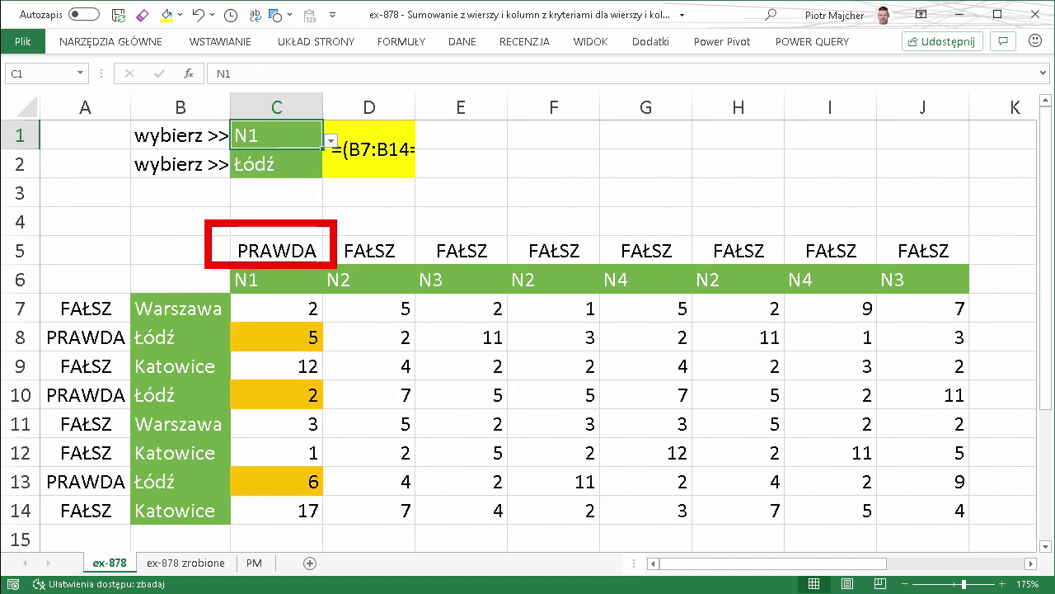
pyautogui.moveTo(188, 336); pyautogui.dragTo(148, 338)
pyautogui.moveTo(188, 384); pyautogui.dragTo(148, 403)
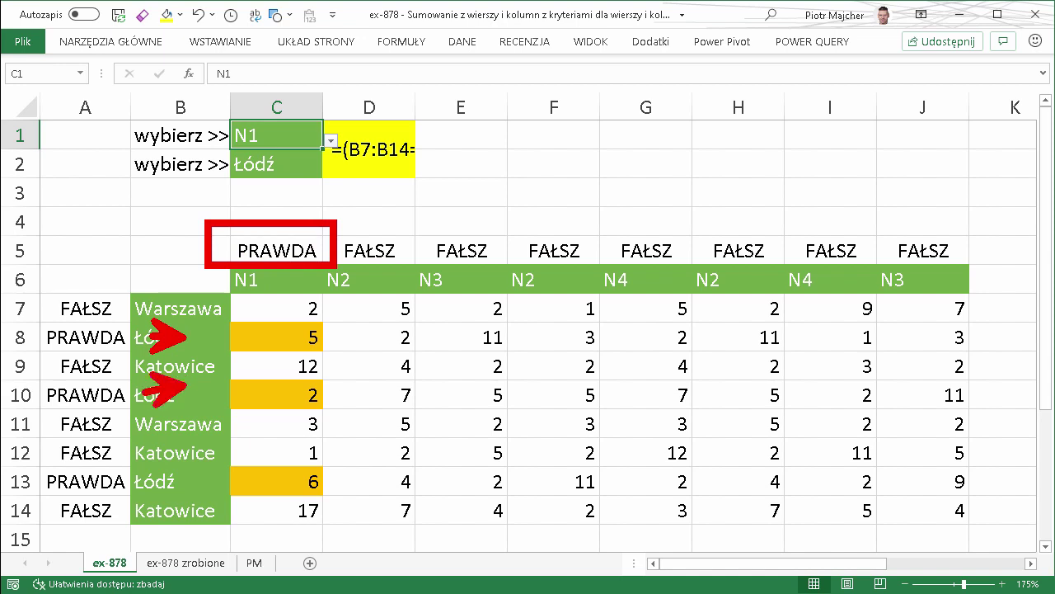
pyautogui.moveTo(199, 475); pyautogui.dragTo(163, 499)
pyautogui.moveTo(335, 339); pyautogui.dragTo(389, 338)
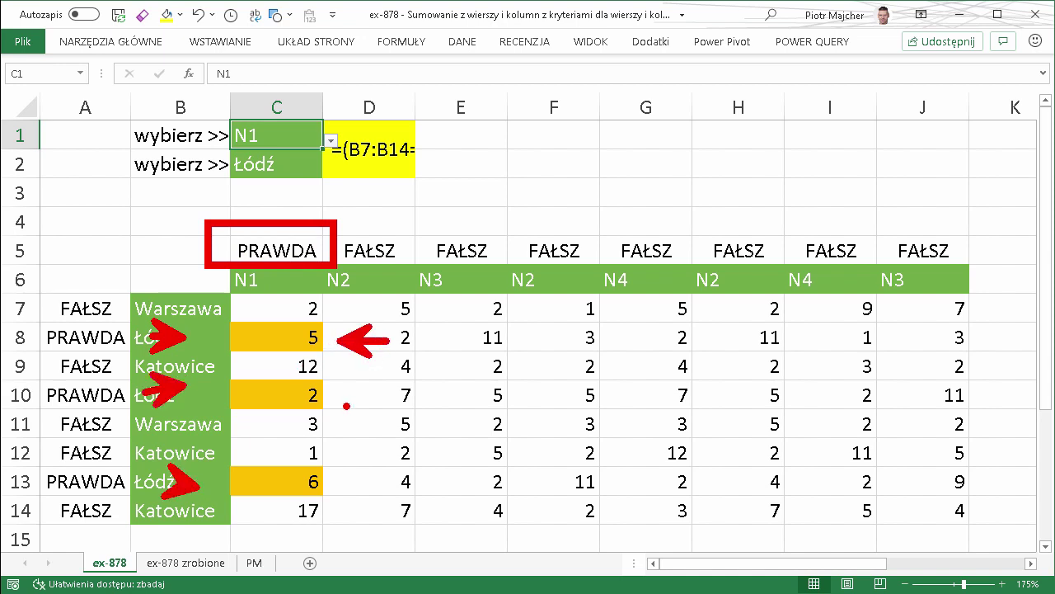
pyautogui.moveTo(329, 396); pyautogui.dragTo(416, 396)
pyautogui.moveTo(336, 480); pyautogui.dragTo(435, 466)
pyautogui.press('Escape')
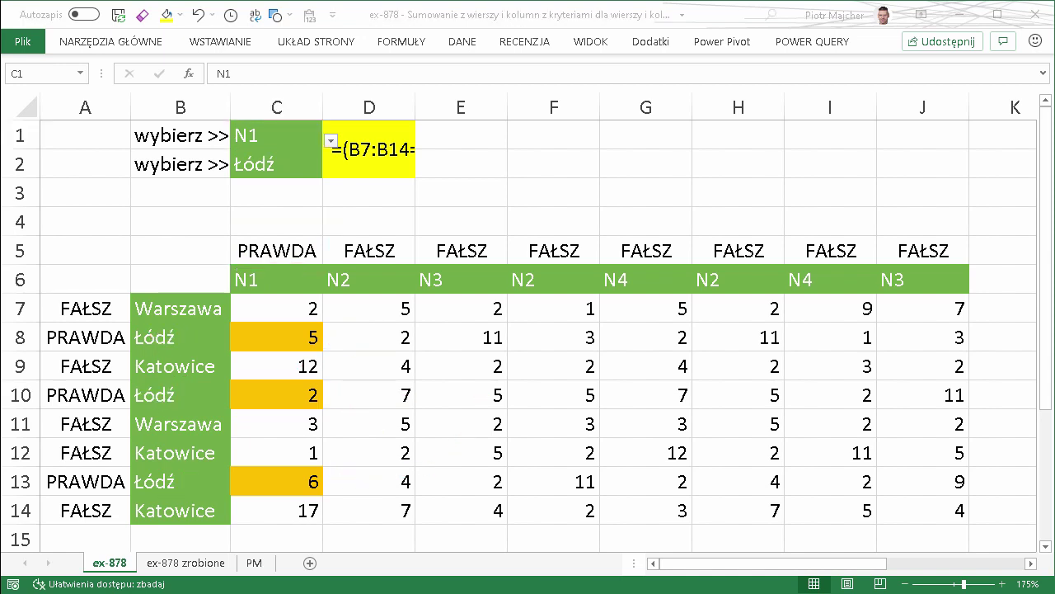
# Reopen D1's formula and highlight its row test, column test, their flags and C7:J14.
pyautogui.doubleClick(337, 149)
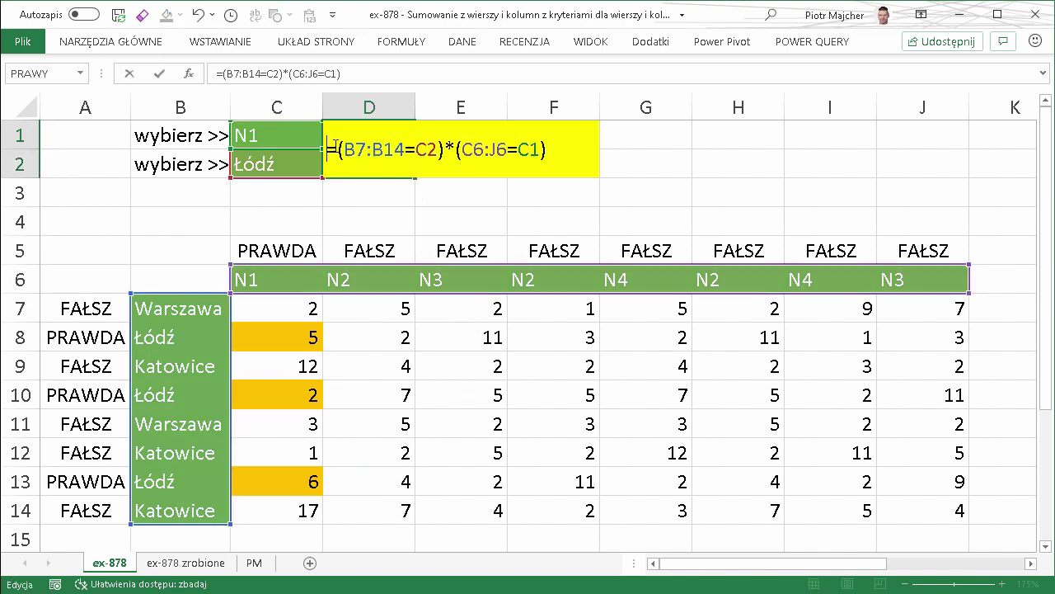
pyautogui.click(562, 147)
pyautogui.moveTo(348, 164); pyautogui.dragTo(425, 167)
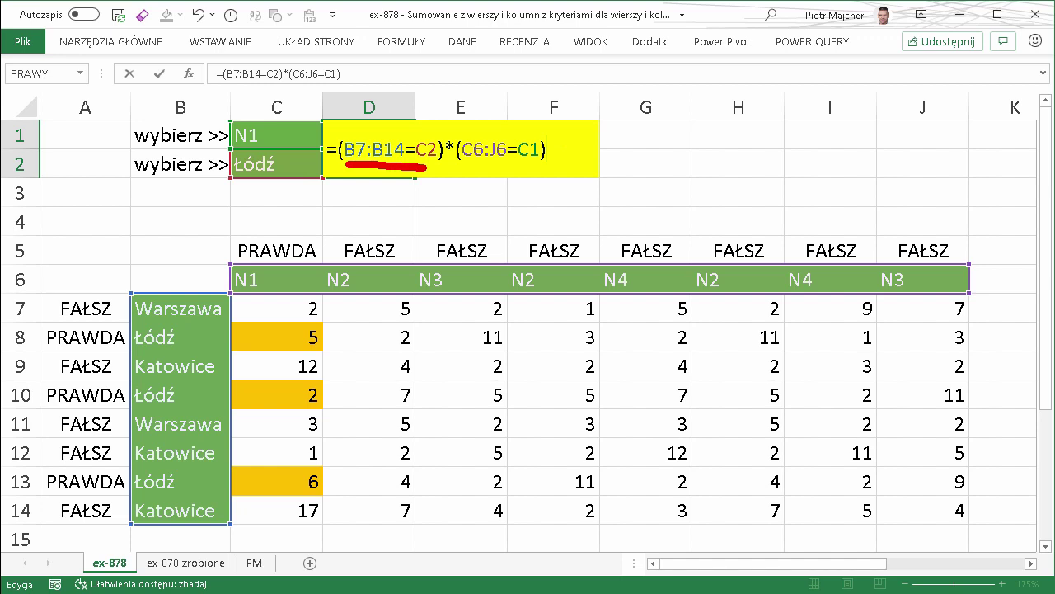
pyautogui.moveTo(23, 286); pyautogui.dragTo(117, 526)
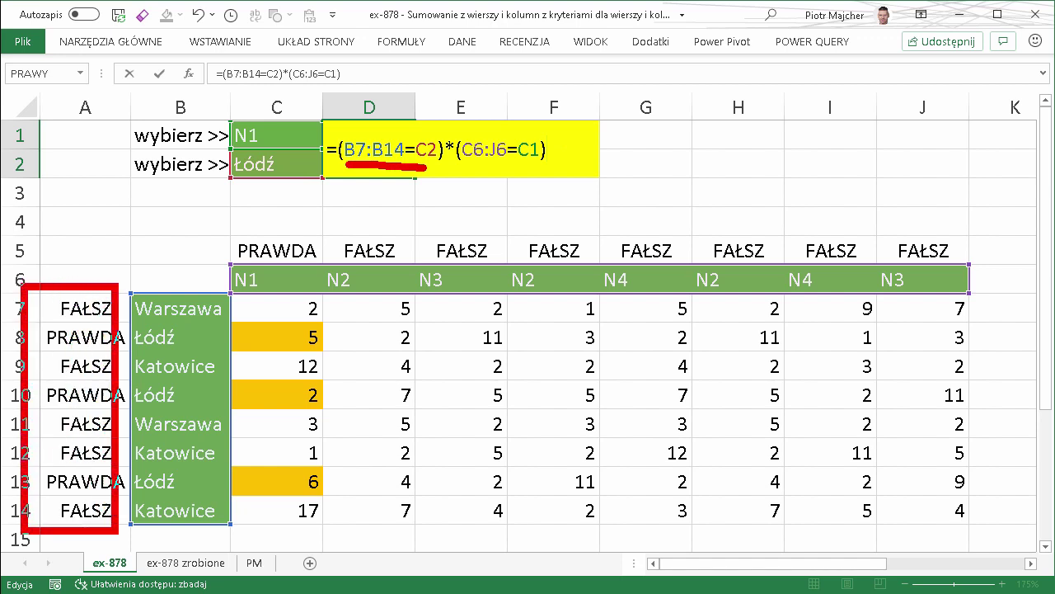
pyautogui.moveTo(479, 165); pyautogui.dragTo(559, 172)
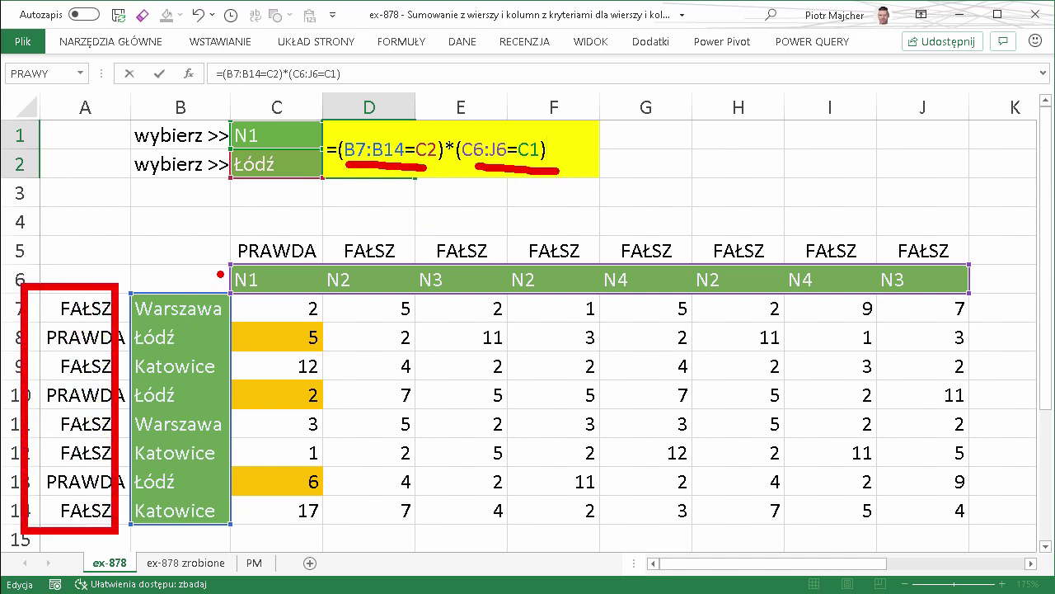
pyautogui.moveTo(243, 231); pyautogui.dragTo(975, 265)
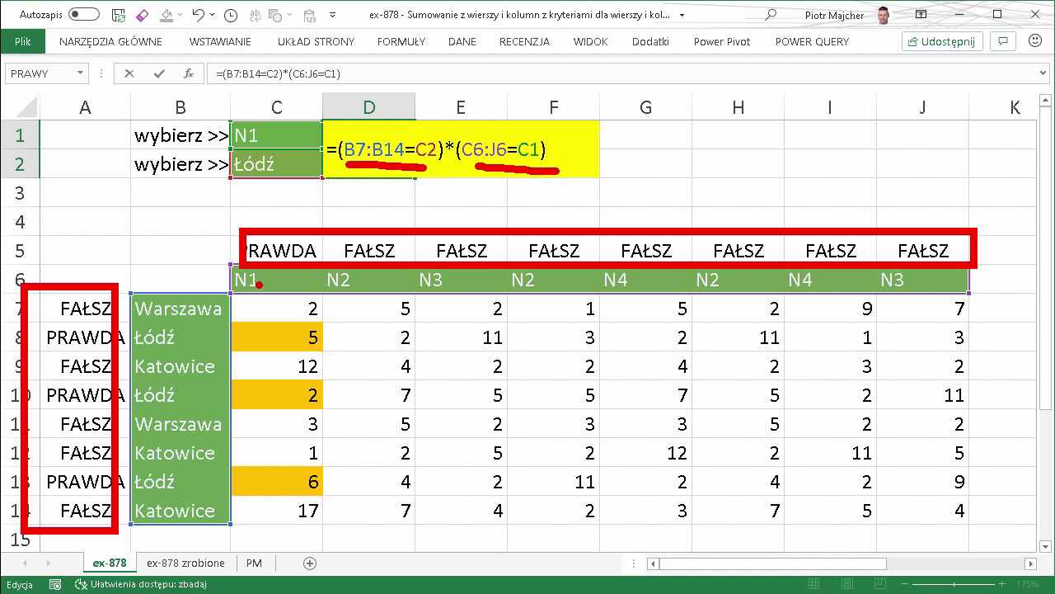
pyautogui.moveTo(232, 290)
pyautogui.mouseDown()
pyautogui.moveTo(982, 519)
pyautogui.moveTo(983, 529)
pyautogui.mouseUp()
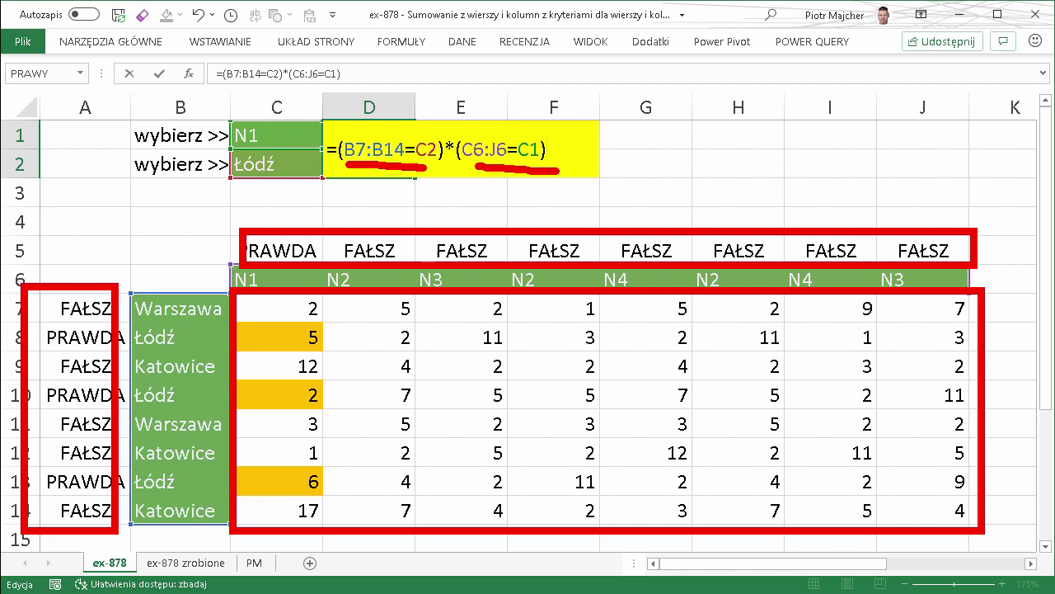
# Evaluate D1's formula with F9 into a 0/1 array and mark its zeros and flags.
pyautogui.press('Escape')
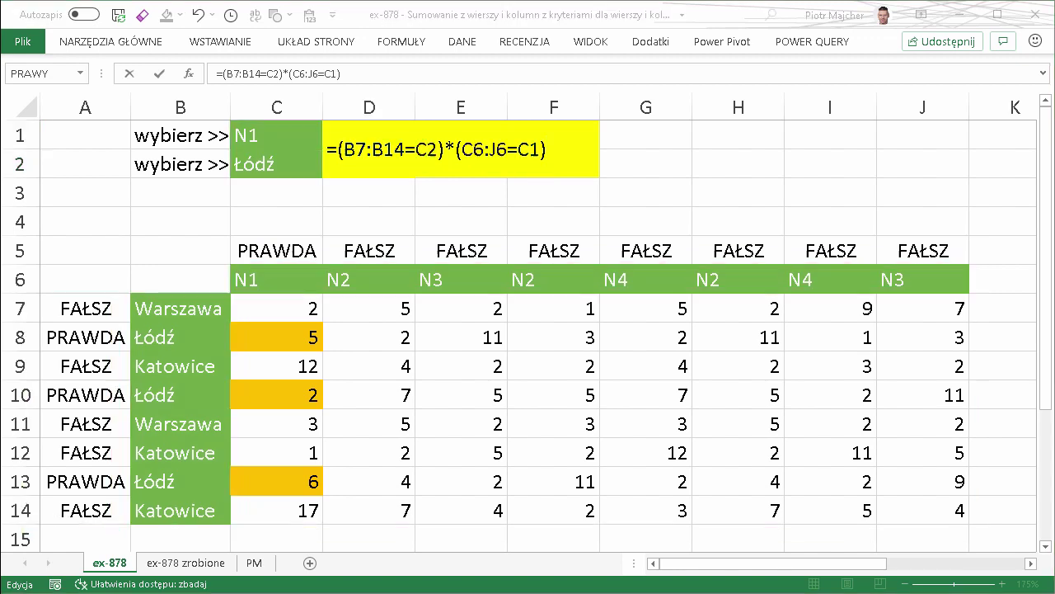
pyautogui.press('F9')
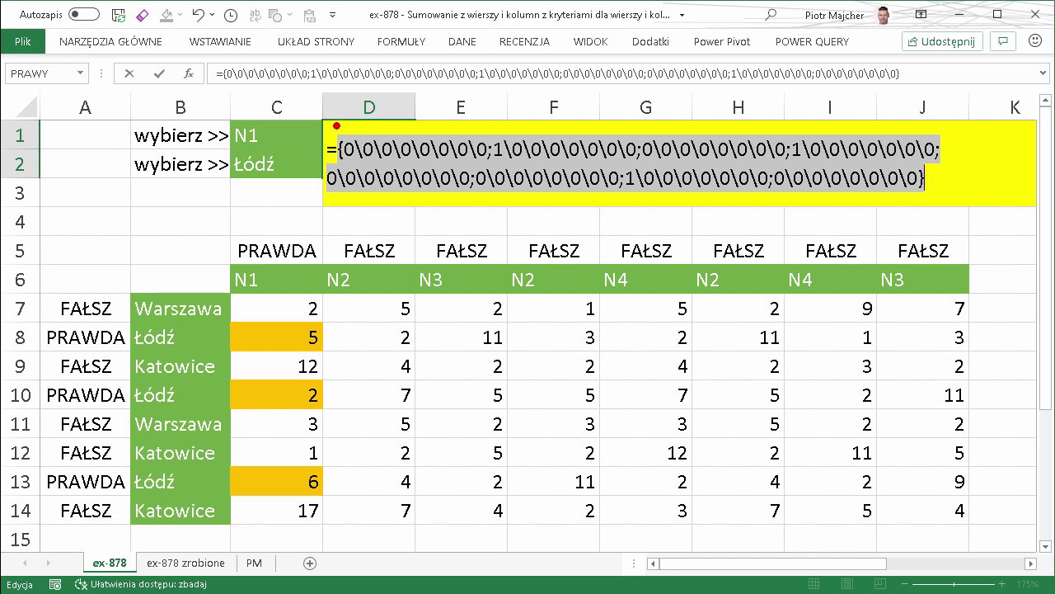
pyautogui.moveTo(337, 126); pyautogui.dragTo(494, 169)
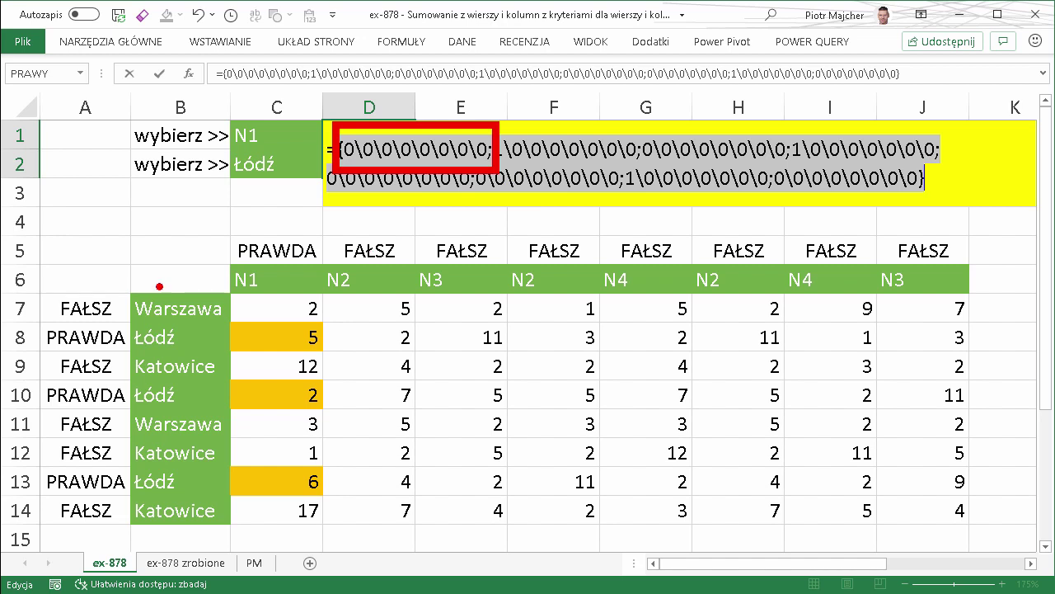
pyautogui.moveTo(45, 287); pyautogui.dragTo(123, 327)
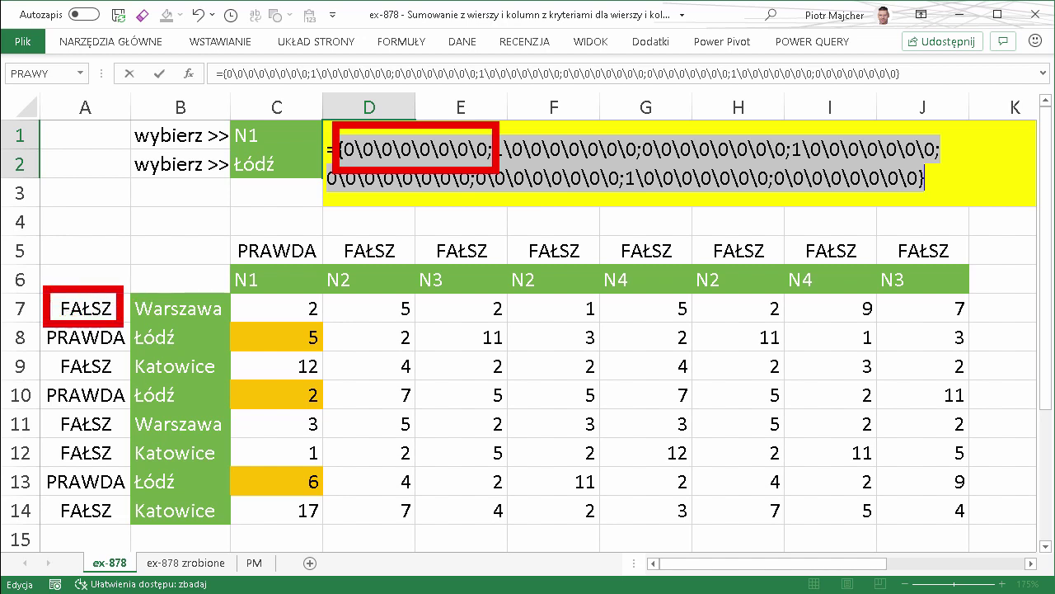
pyautogui.moveTo(233, 233)
pyautogui.mouseDown()
pyautogui.moveTo(698, 276)
pyautogui.moveTo(976, 274)
pyautogui.mouseUp()
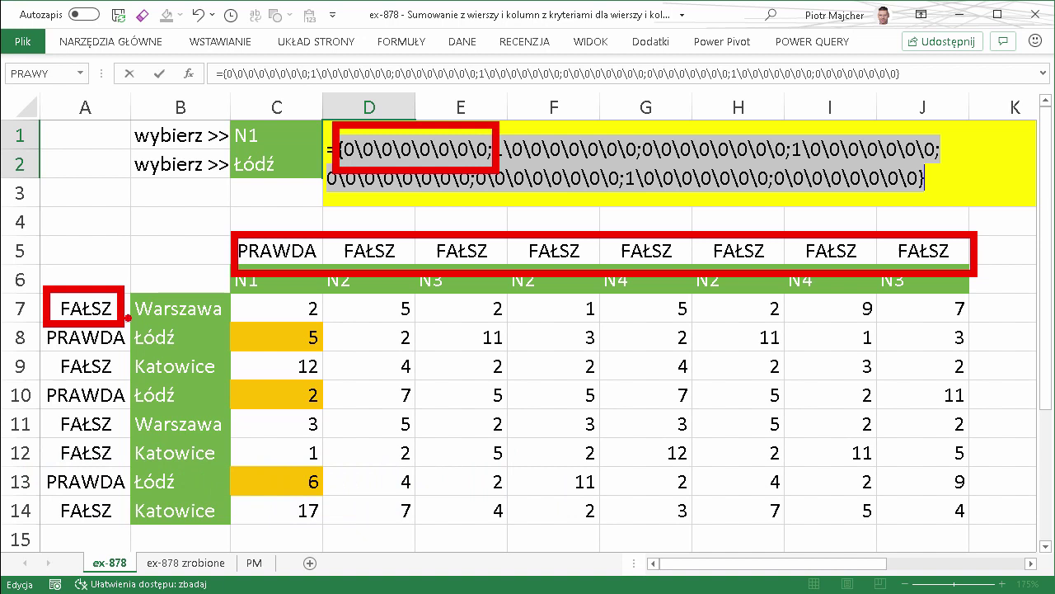
pyautogui.press('Escape')
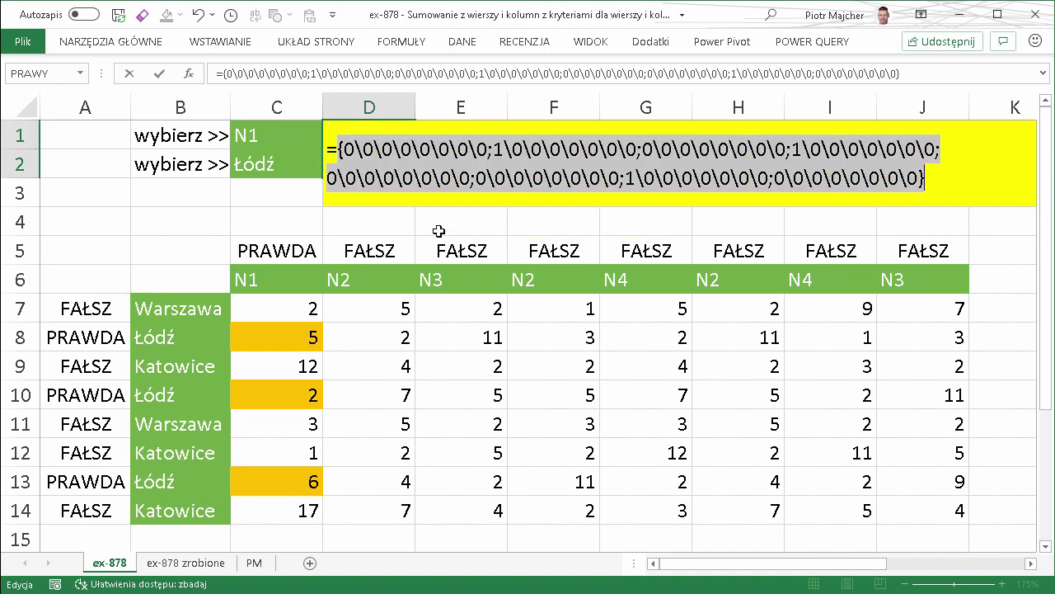
pyautogui.hotkey('ctrl', '2')
pyautogui.moveTo(480, 130); pyautogui.dragTo(648, 169)
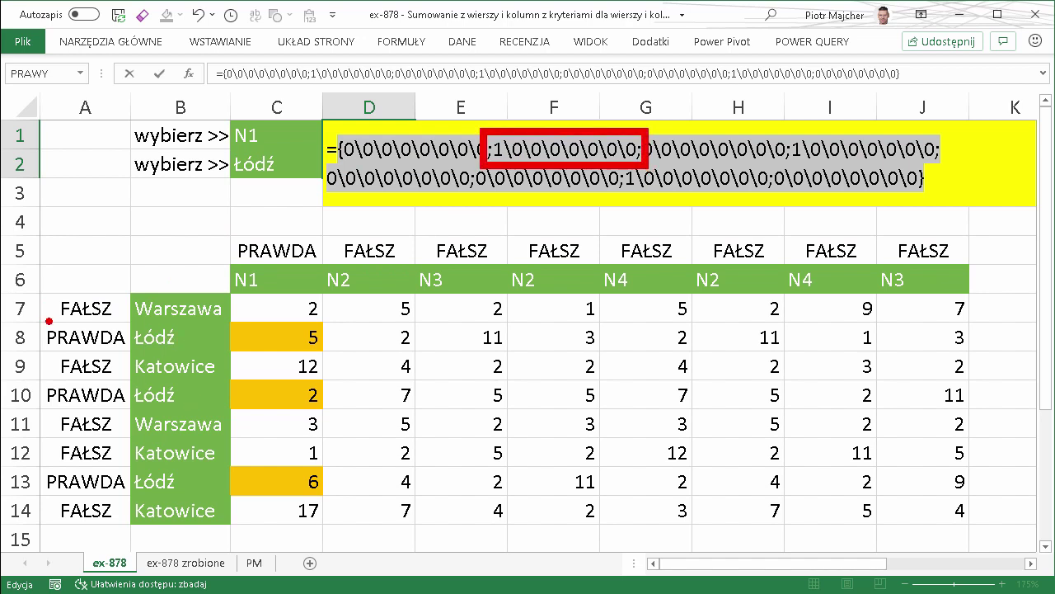
pyautogui.moveTo(29, 319); pyautogui.dragTo(134, 356)
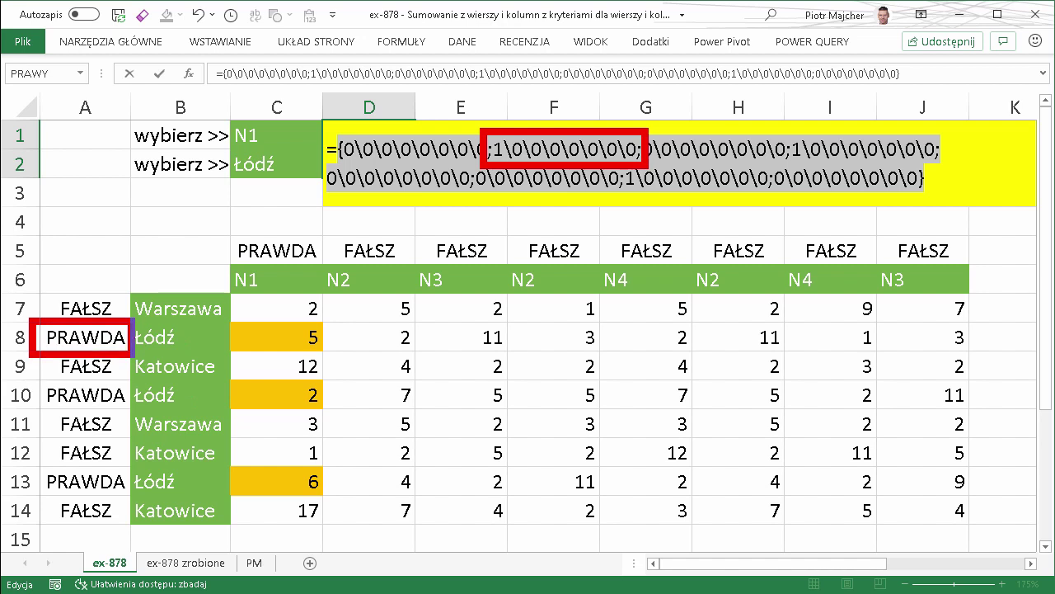
pyautogui.moveTo(228, 231); pyautogui.dragTo(990, 265)
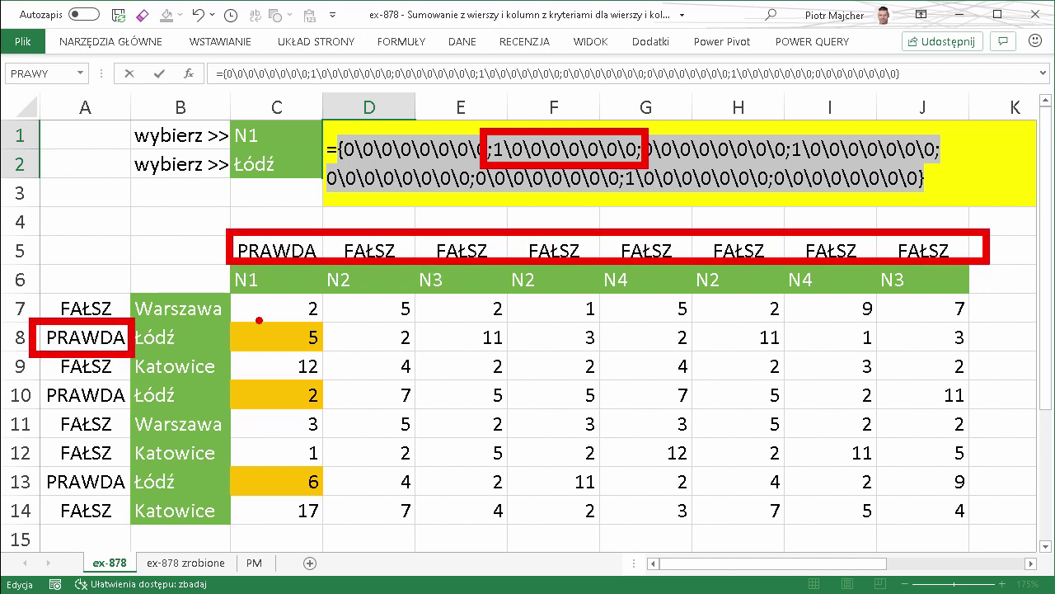
pyautogui.moveTo(231, 320)
pyautogui.mouseDown()
pyautogui.moveTo(783, 356)
pyautogui.moveTo(982, 357)
pyautogui.mouseUp()
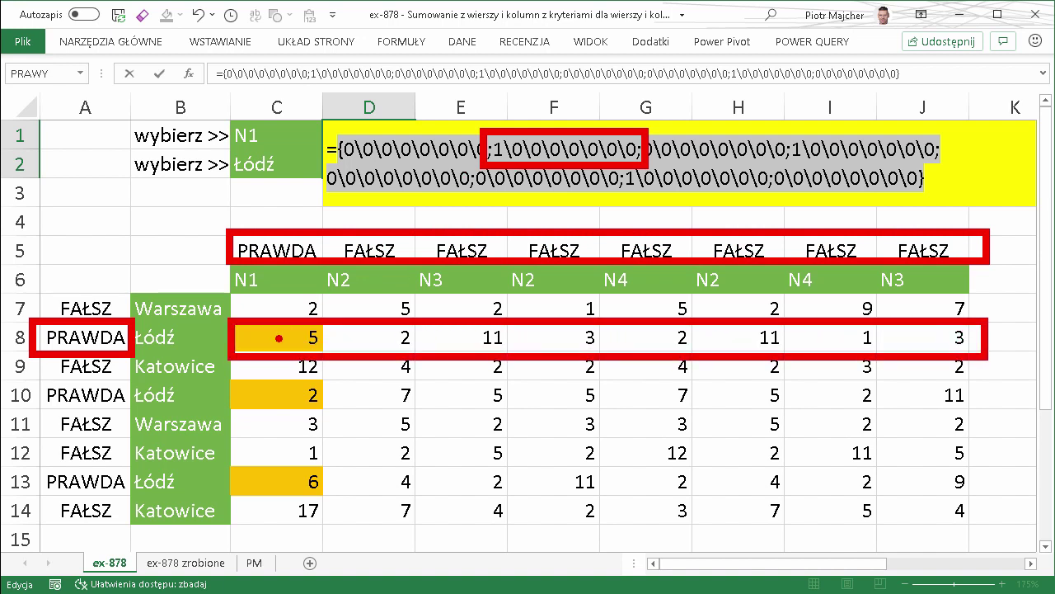
pyautogui.moveTo(269, 335)
pyautogui.mouseDown()
pyautogui.moveTo(293, 334)
pyautogui.moveTo(279, 341)
pyautogui.mouseUp()
pyautogui.moveTo(385, 337)
pyautogui.mouseDown()
pyautogui.moveTo(369, 351)
pyautogui.moveTo(413, 340)
pyautogui.moveTo(470, 344)
pyautogui.mouseUp()
pyautogui.moveTo(566, 333)
pyautogui.mouseDown()
pyautogui.moveTo(557, 351)
pyautogui.moveTo(595, 340)
pyautogui.mouseUp()
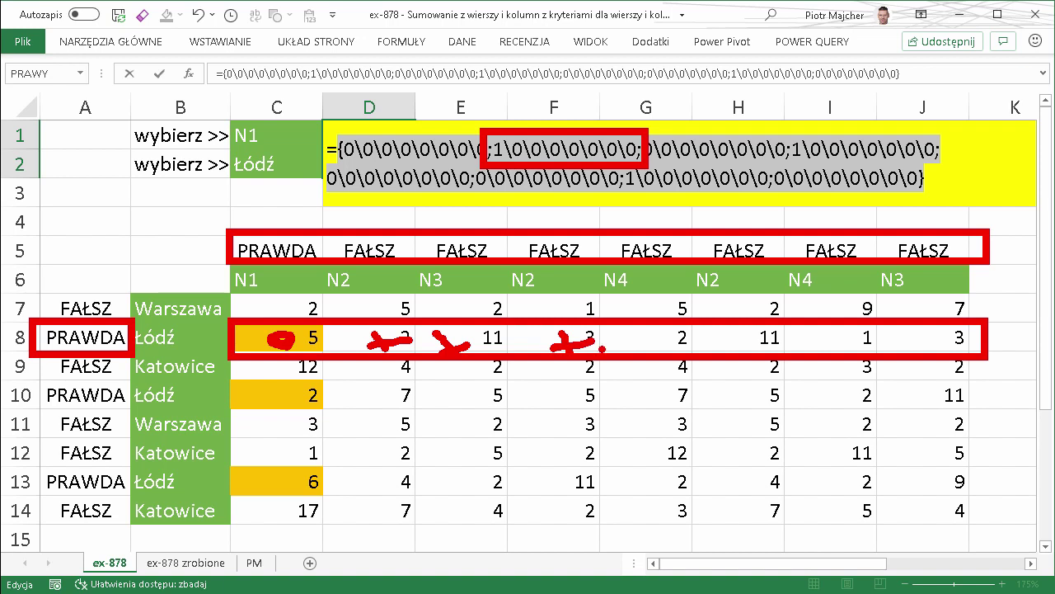
pyautogui.press('Escape')
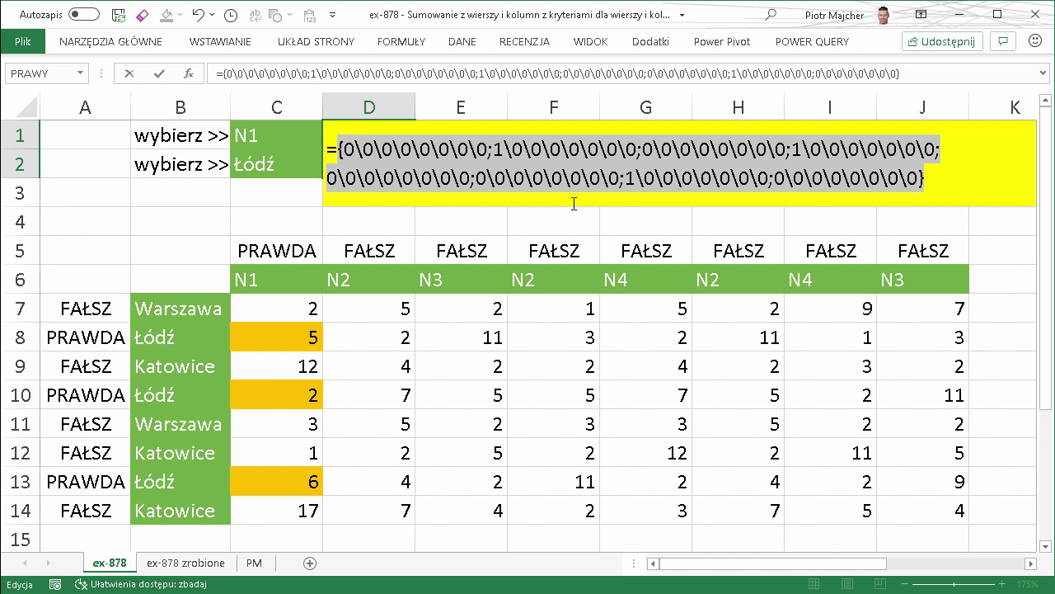
# Restore the formula, append *C7:J14, and evaluate it to an array keeping only 5, 2, 6.
pyautogui.hotkey('ctrl', 'z')
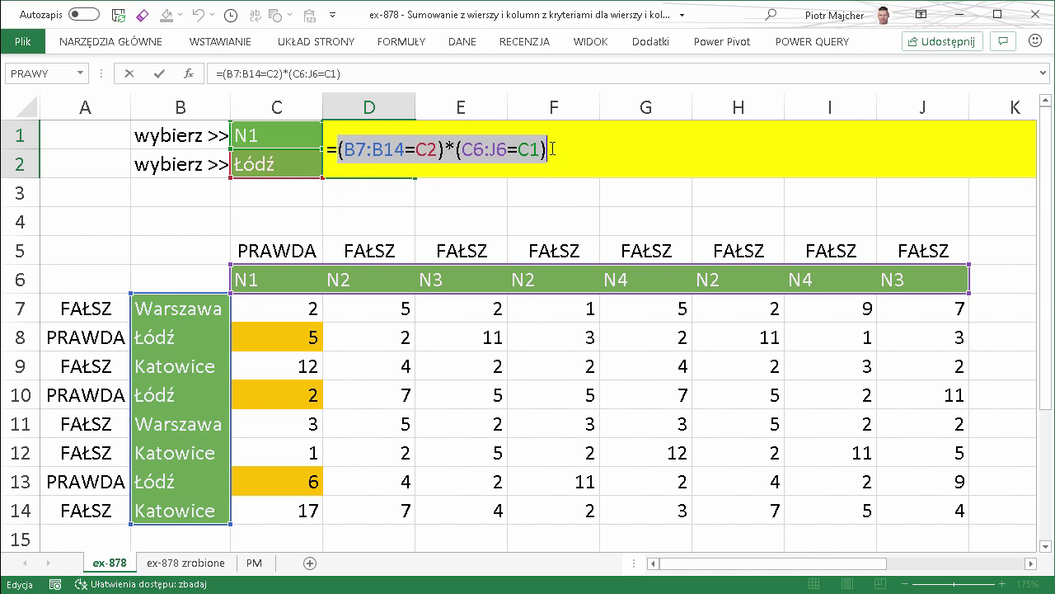
pyautogui.write('8')
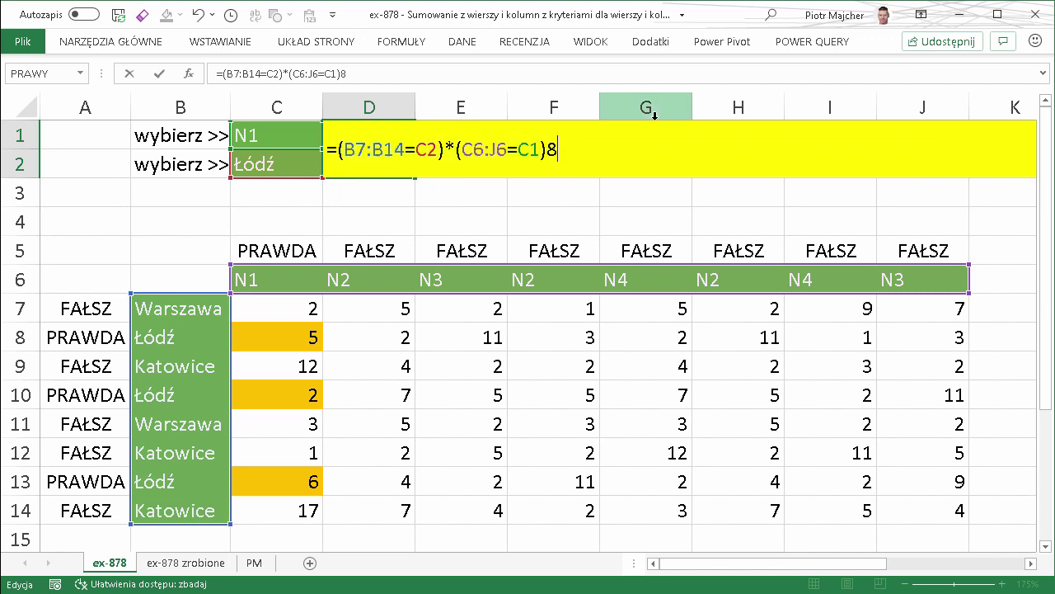
pyautogui.press('BackSpace')
pyautogui.write('*')
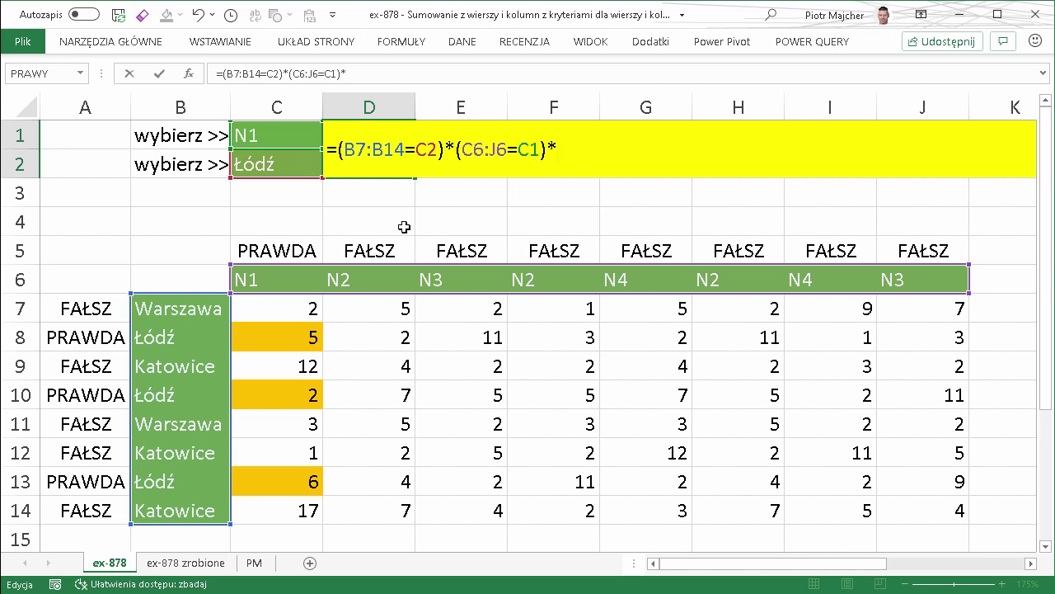
pyautogui.moveTo(289, 307)
pyautogui.mouseDown()
pyautogui.moveTo(749, 473)
pyautogui.moveTo(950, 500)
pyautogui.mouseUp()
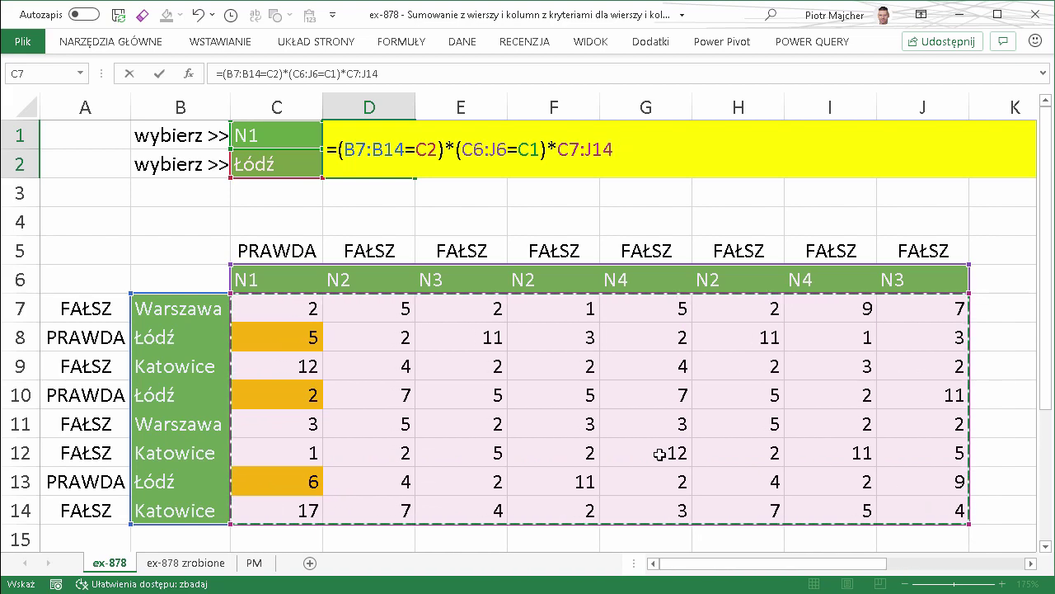
pyautogui.press('F9')
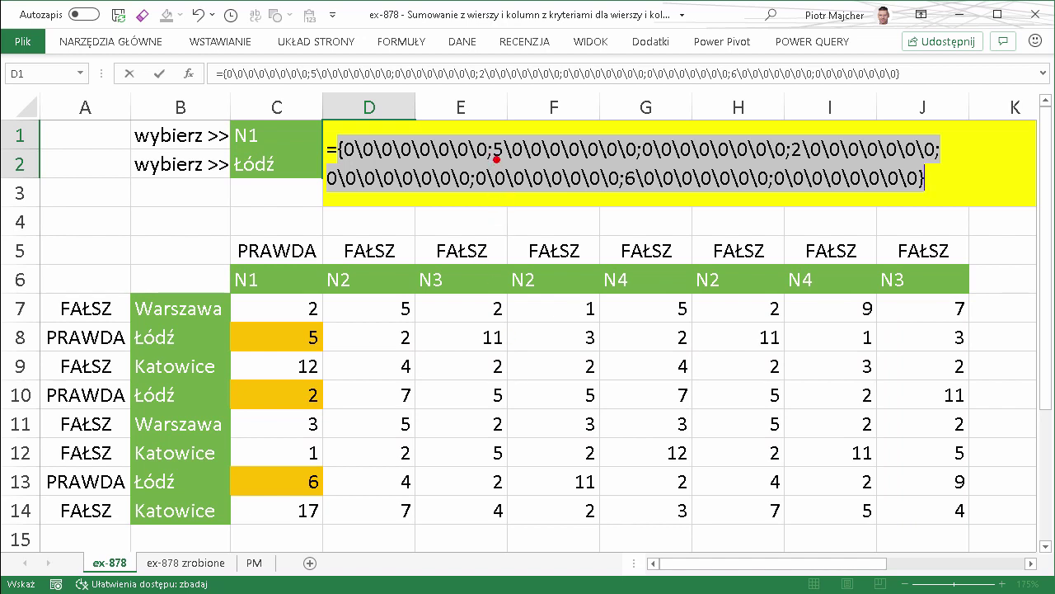
# Mark the 5 in the result array, its source in C8, and the value range C7:J14.
pyautogui.moveTo(490, 159); pyautogui.dragTo(510, 159)
pyautogui.moveTo(307, 321)
pyautogui.mouseDown()
pyautogui.moveTo(297, 341)
pyautogui.moveTo(336, 328)
pyautogui.moveTo(303, 320)
pyautogui.mouseUp()
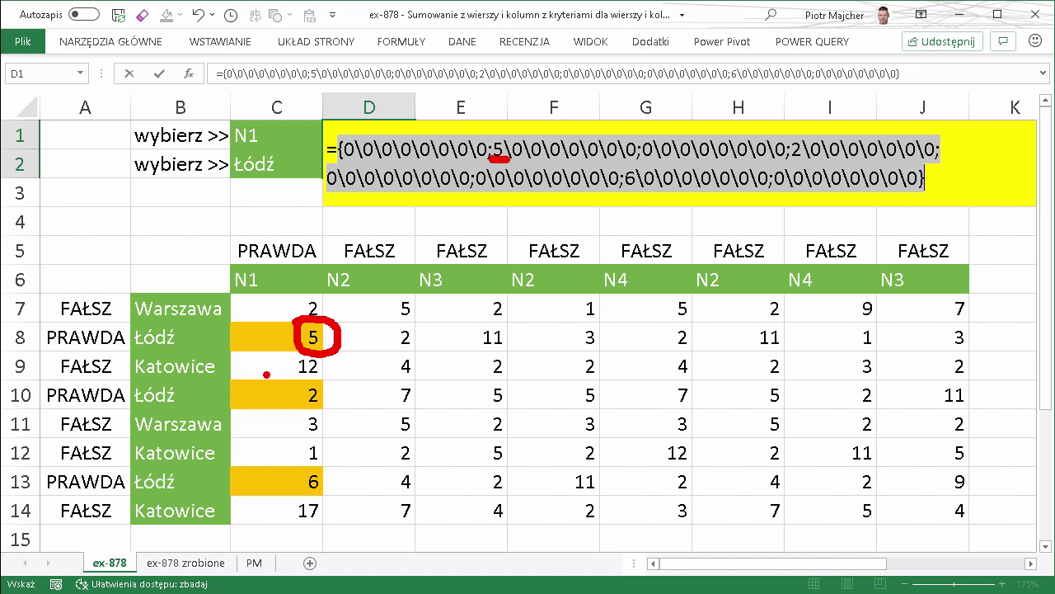
pyautogui.moveTo(318, 314); pyautogui.dragTo(332, 340)
pyautogui.moveTo(226, 291); pyautogui.dragTo(992, 542)
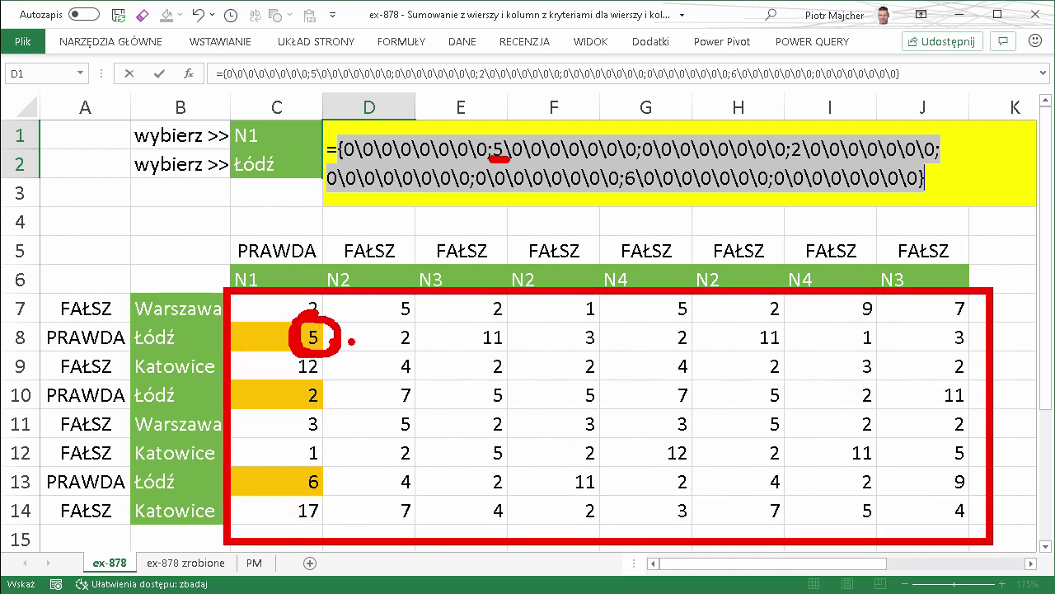
# Match the 2 and 6 from C10 and C13 to the array, clear the drawings, and undo the F9 preview.
pyautogui.moveTo(329, 404); pyautogui.dragTo(437, 417)
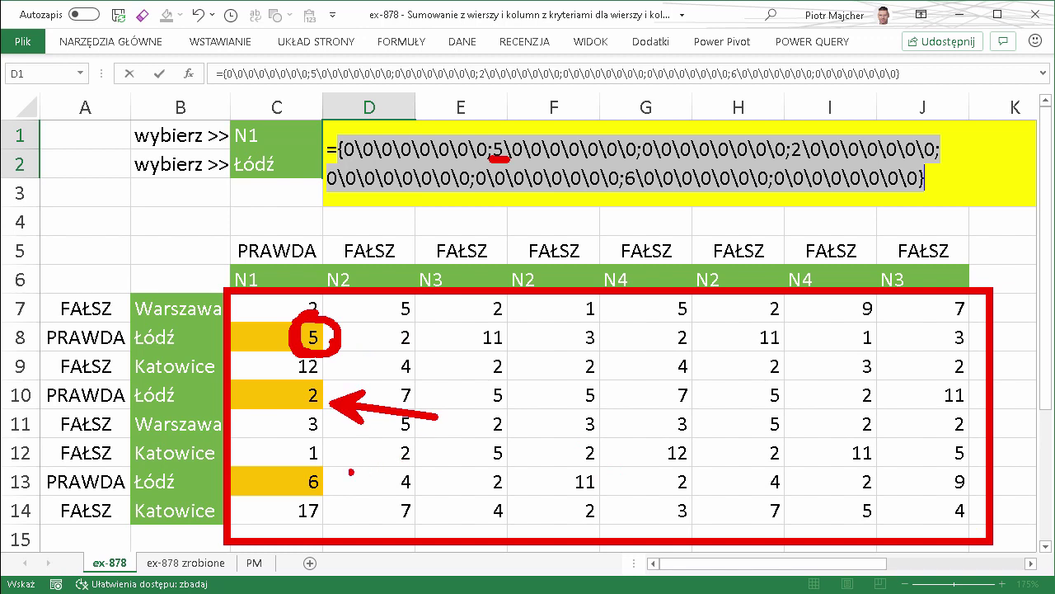
pyautogui.moveTo(329, 487); pyautogui.dragTo(434, 498)
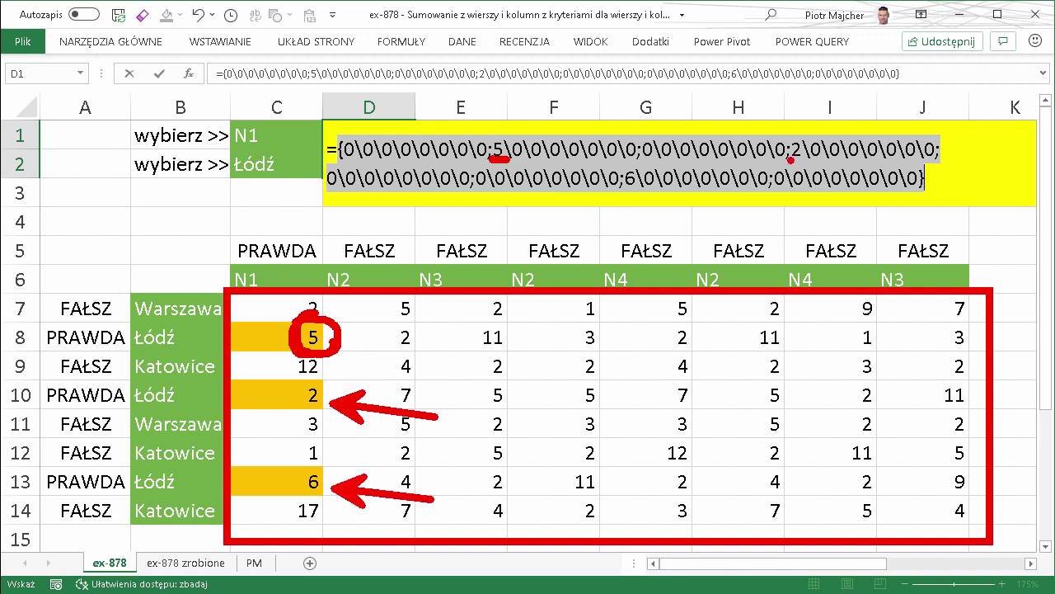
pyautogui.moveTo(788, 160); pyautogui.dragTo(807, 163)
pyautogui.moveTo(620, 192); pyautogui.dragTo(640, 196)
pyautogui.press('Escape')
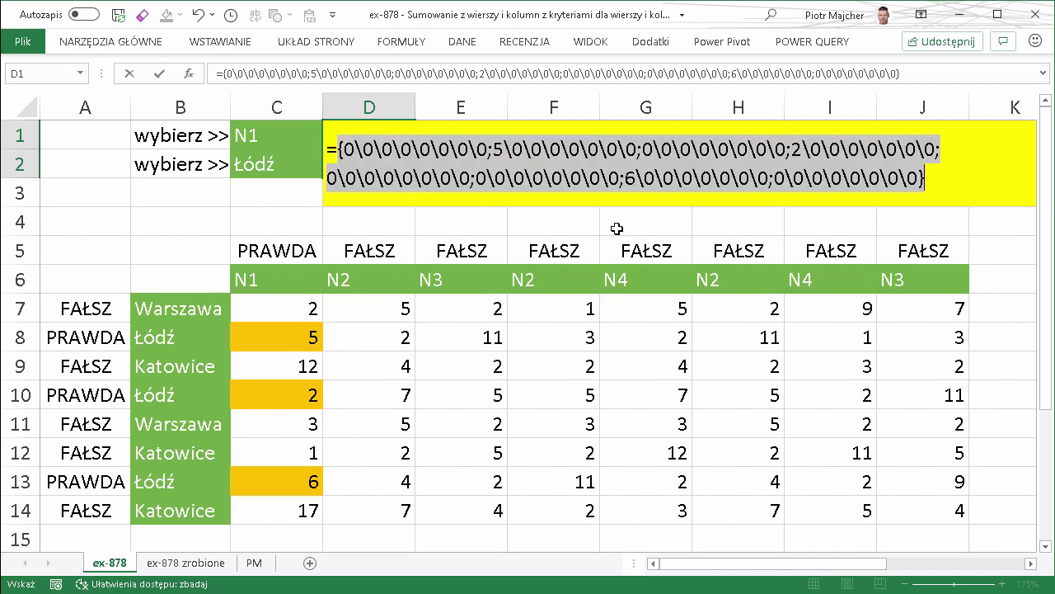
pyautogui.hotkey('ctrl', 'z')
# Store D1's formula as plain text and set the column criterion in C1 to N3.
pyautogui.click(329, 149)
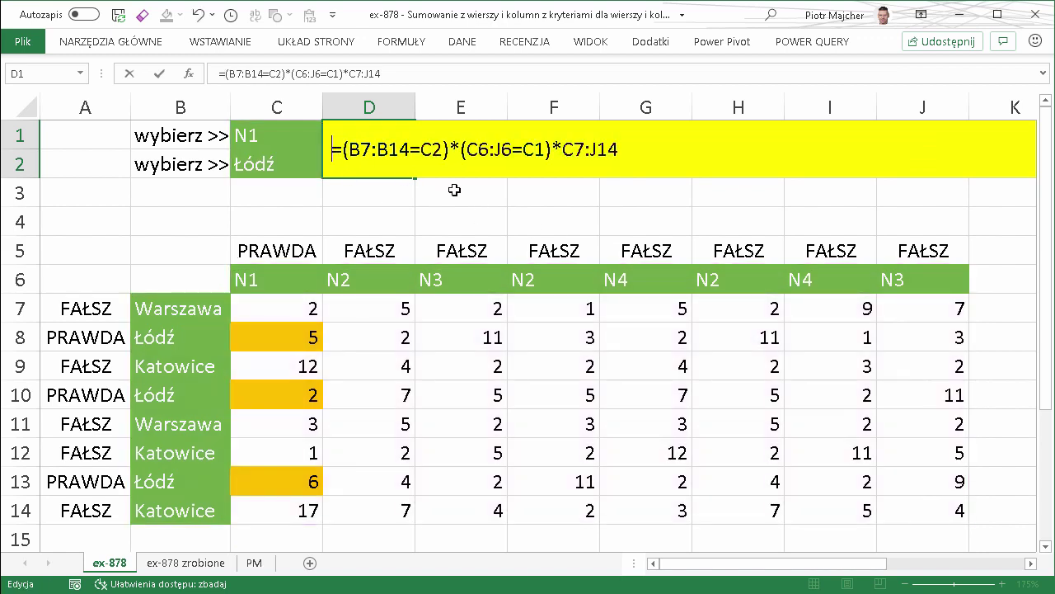
pyautogui.press('Return')
pyautogui.click(274, 138)
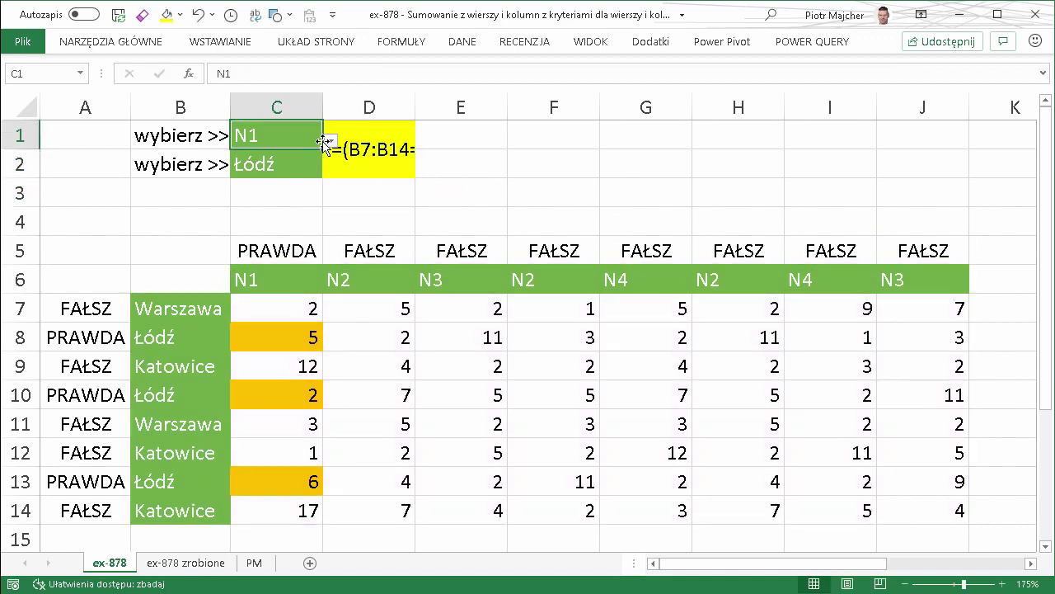
pyautogui.click(331, 142)
pyautogui.click(214, 198)
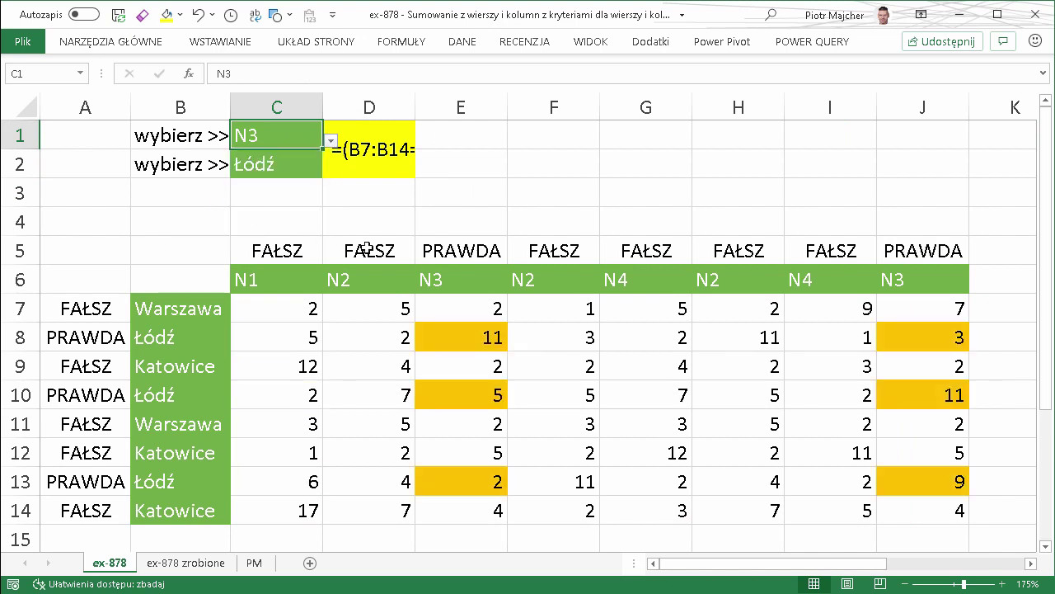
# Make D1 a live formula again and preview its N3 result array with F9.
pyautogui.doubleClick(367, 150)
pyautogui.press('Home')
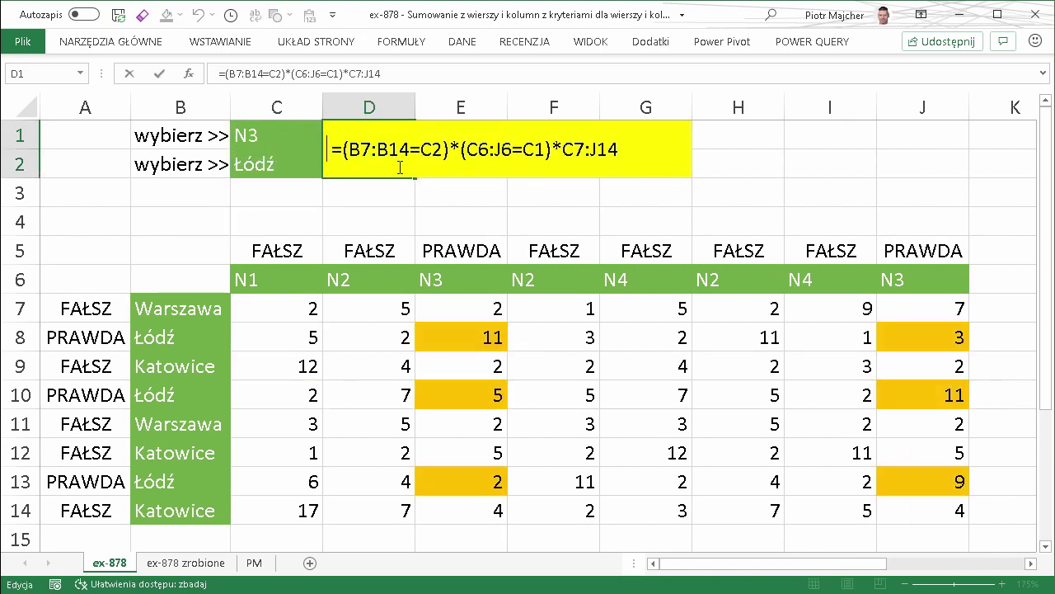
pyautogui.press('Delete')
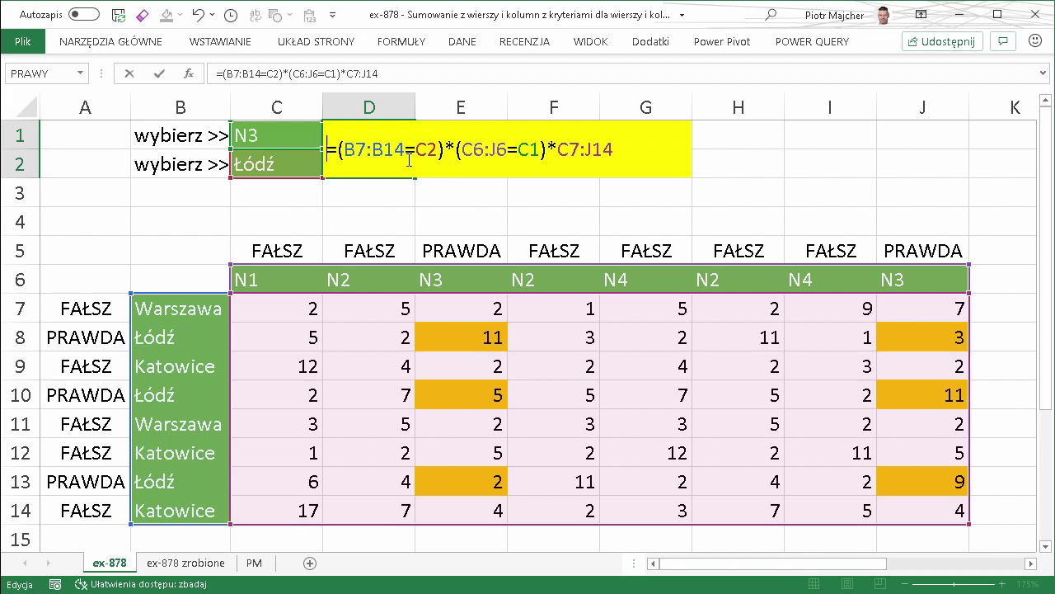
pyautogui.hotkey('shift', 'End')
pyautogui.press('F9')
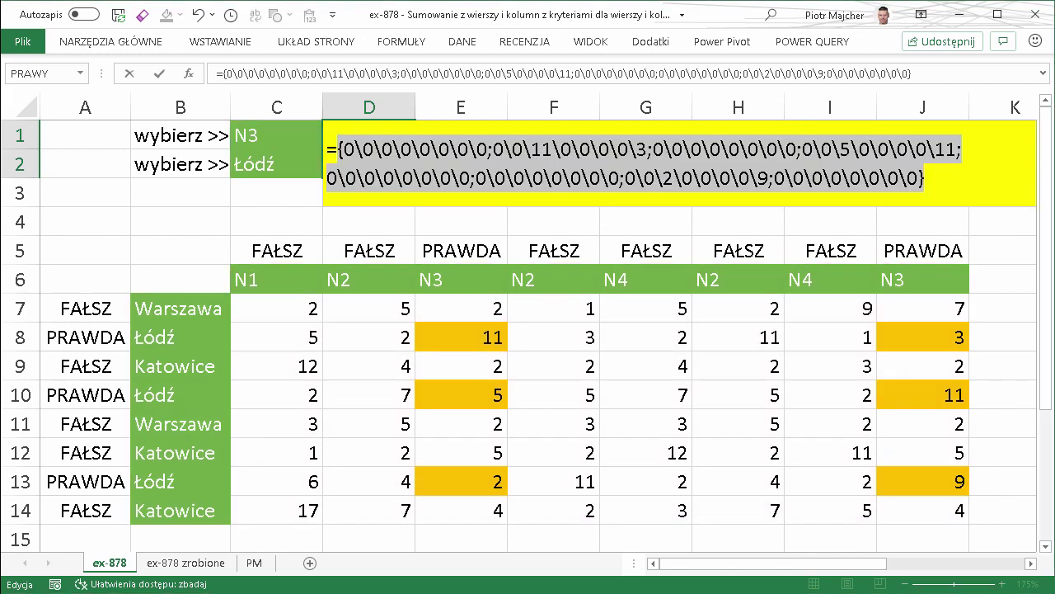
# Cross out the non-matching Warszawa row and circle the matches 11 and 3, then clear marks and undo the evaluation.
pyautogui.moveTo(360, 152); pyautogui.dragTo(475, 150)
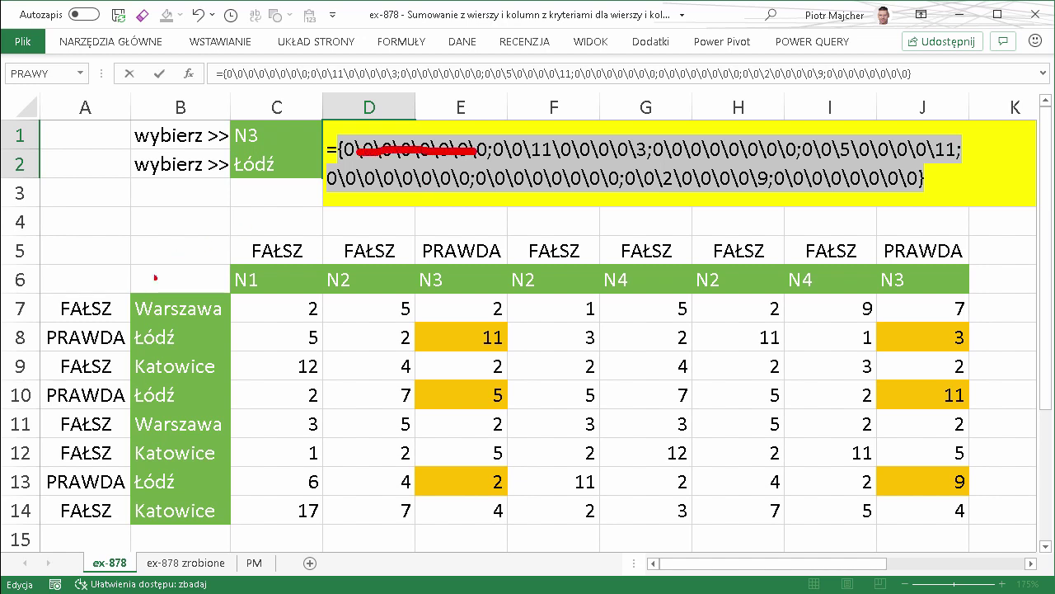
pyautogui.moveTo(137, 306); pyautogui.dragTo(183, 311)
pyautogui.moveTo(287, 309); pyautogui.dragTo(943, 307)
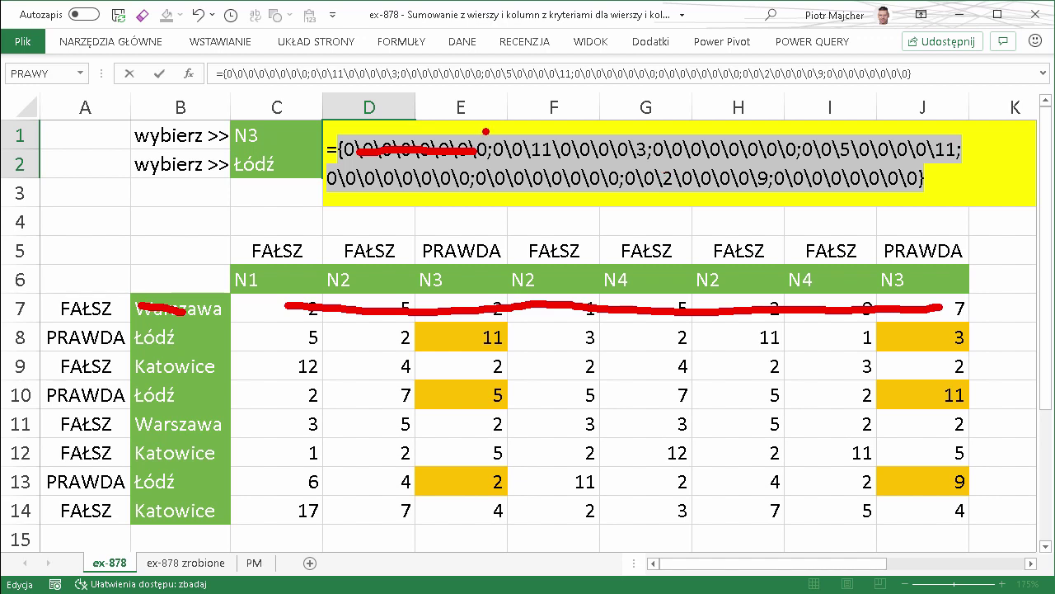
pyautogui.moveTo(483, 129); pyautogui.dragTo(663, 171)
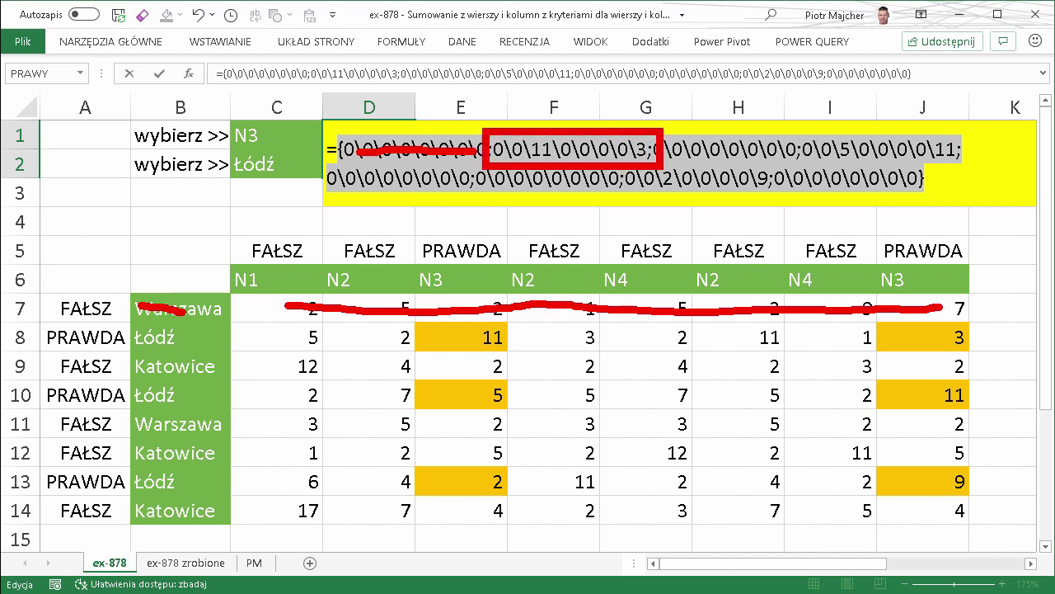
pyautogui.moveTo(488, 316)
pyautogui.mouseDown()
pyautogui.moveTo(510, 345)
pyautogui.moveTo(487, 321)
pyautogui.mouseUp()
pyautogui.moveTo(958, 324)
pyautogui.mouseDown()
pyautogui.moveTo(946, 353)
pyautogui.moveTo(938, 320)
pyautogui.mouseUp()
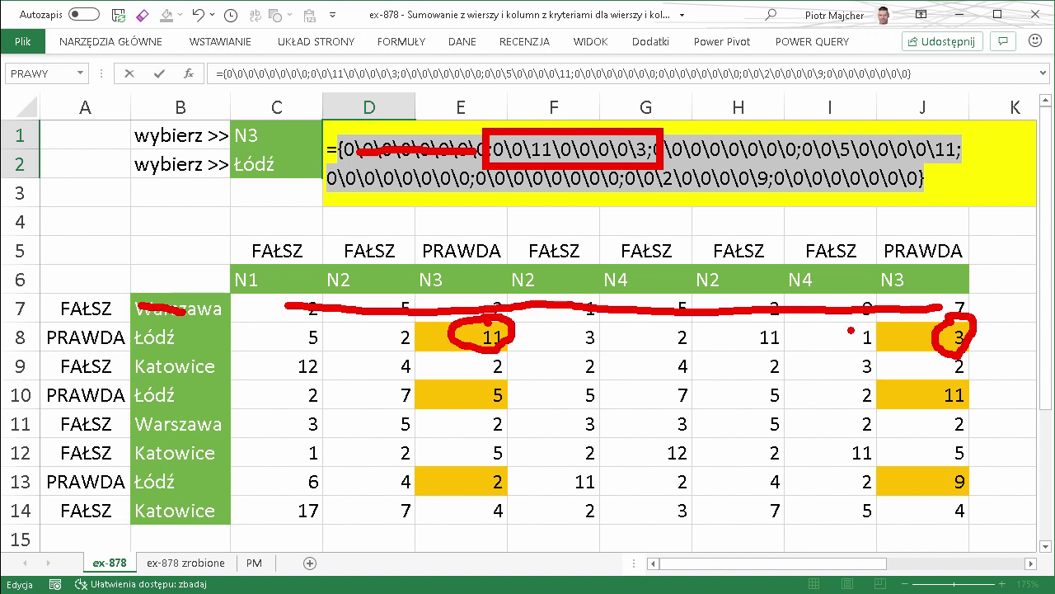
pyautogui.press('Escape')
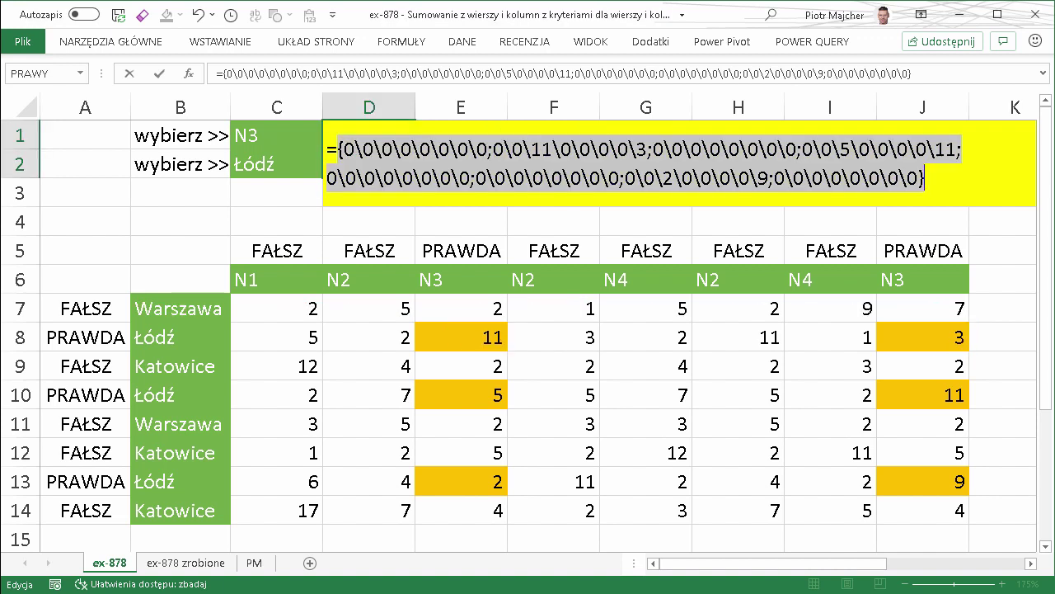
pyautogui.hotkey('ctrl', 'z')
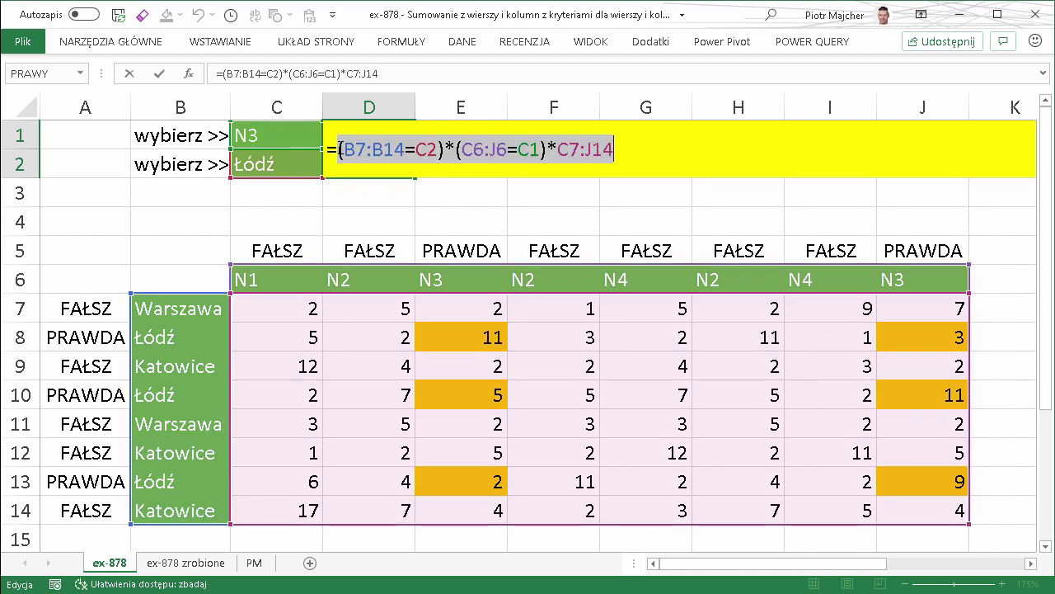
# Insert SUMA.ILOCZYNÓW( before the opening bracket of D1's formula.
pyautogui.click(383, 153)
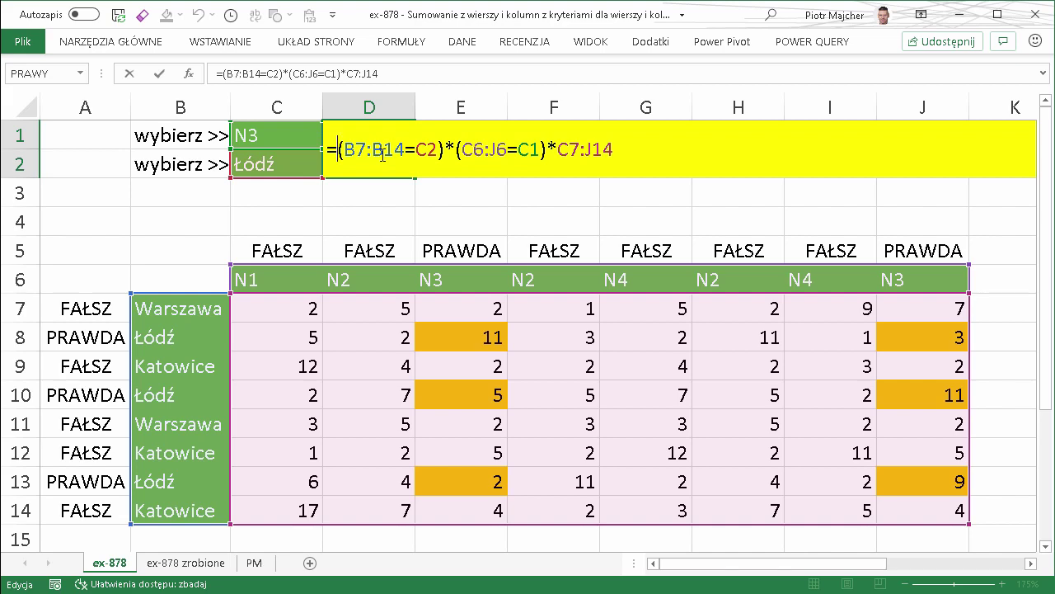
pyautogui.press('Right')
pyautogui.press('Left')
pyautogui.write('sum')
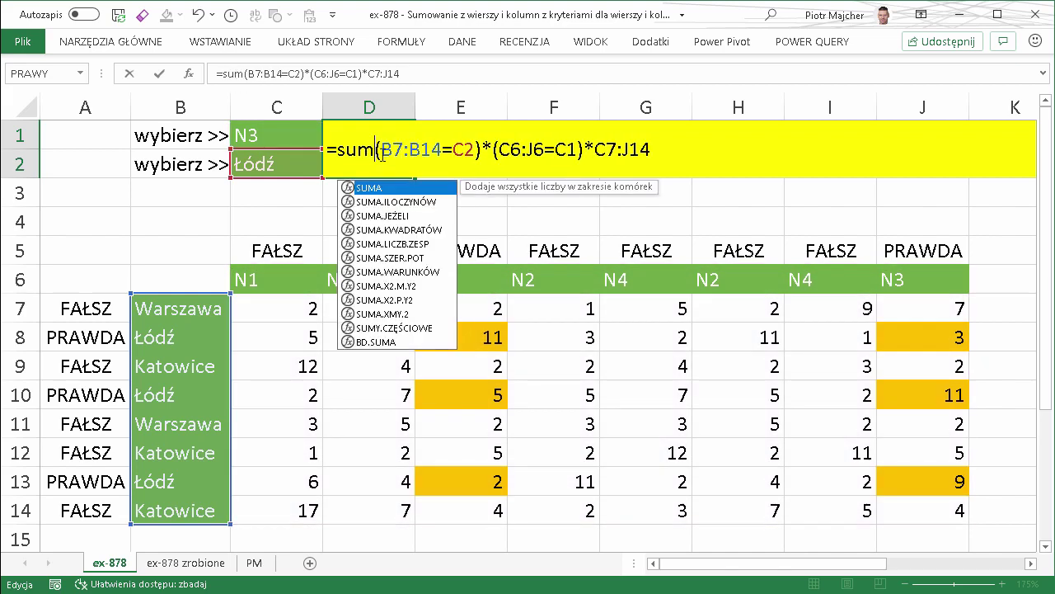
pyautogui.write('a')
pyautogui.press('Tab')
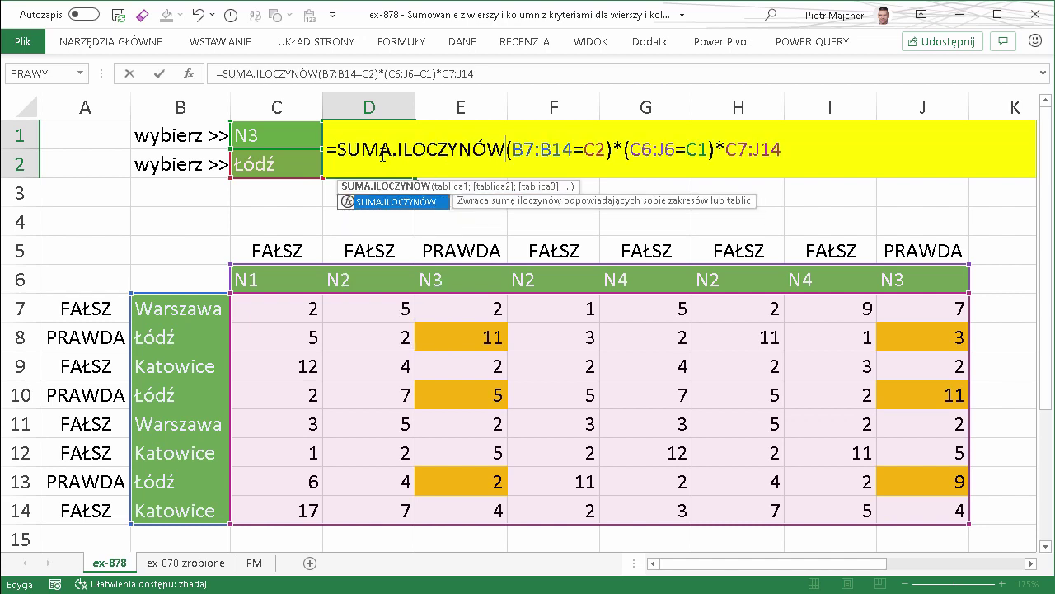
pyautogui.write('(')
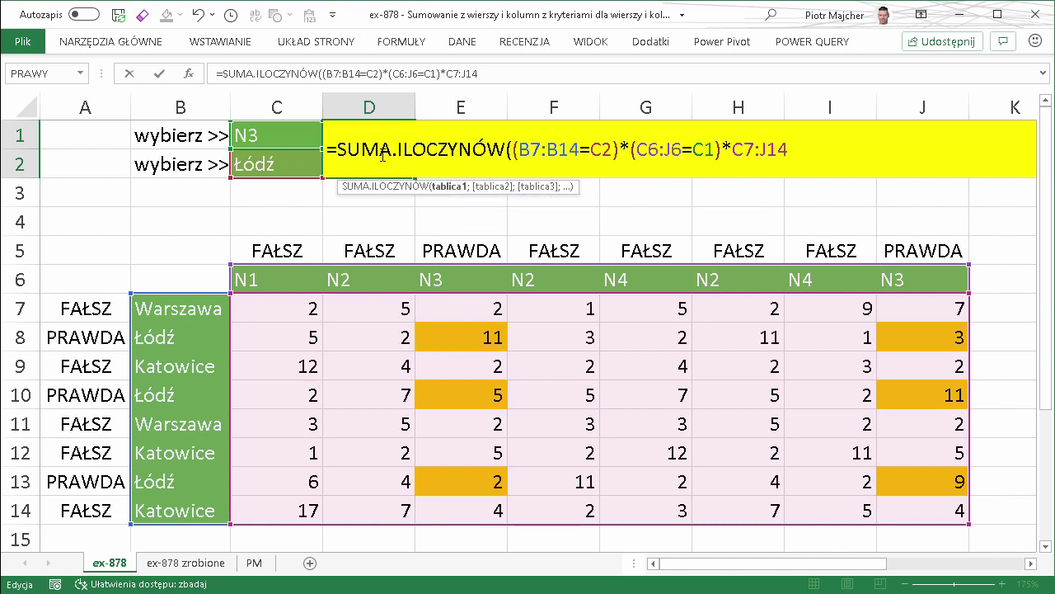
# Underline the row and column conditions, then close the bracket and commit D1, giving 41.
pyautogui.moveTo(537, 166); pyautogui.dragTo(586, 172)
pyautogui.moveTo(653, 168); pyautogui.dragTo(775, 166)
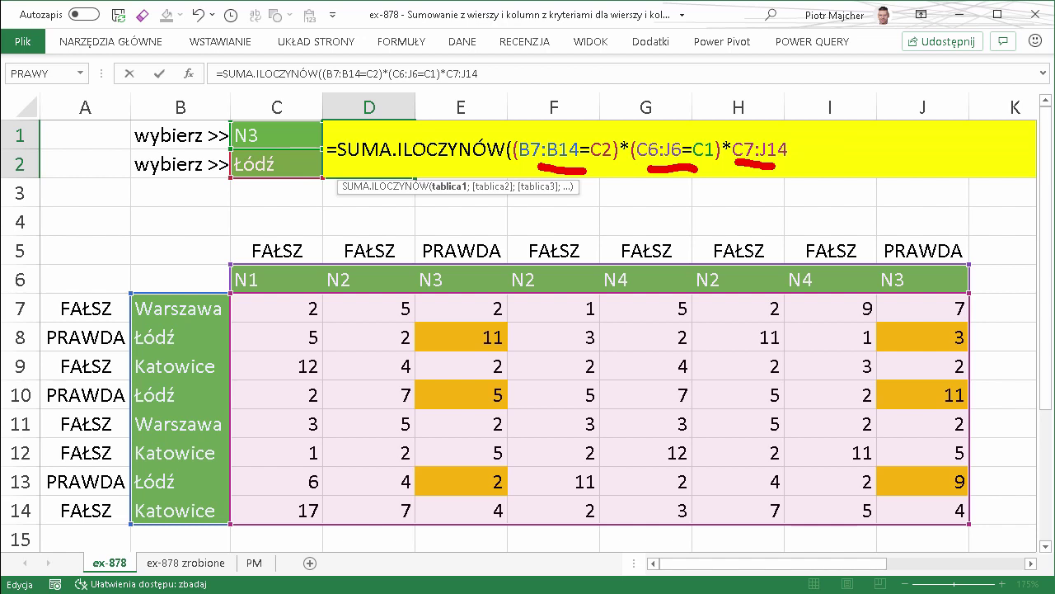
pyautogui.press('Escape')
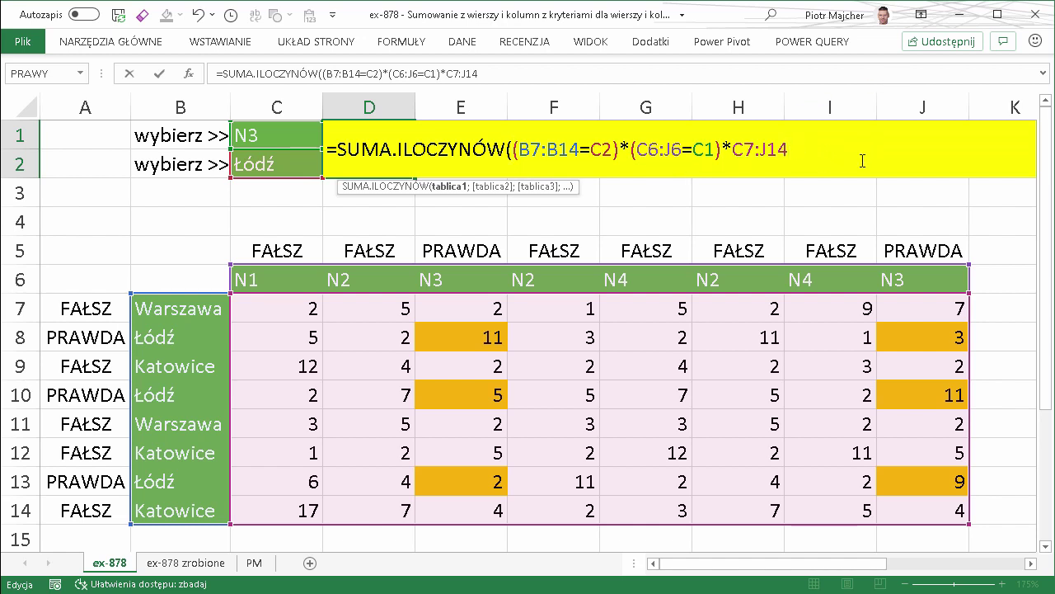
pyautogui.write(')')
pyautogui.press('Return')
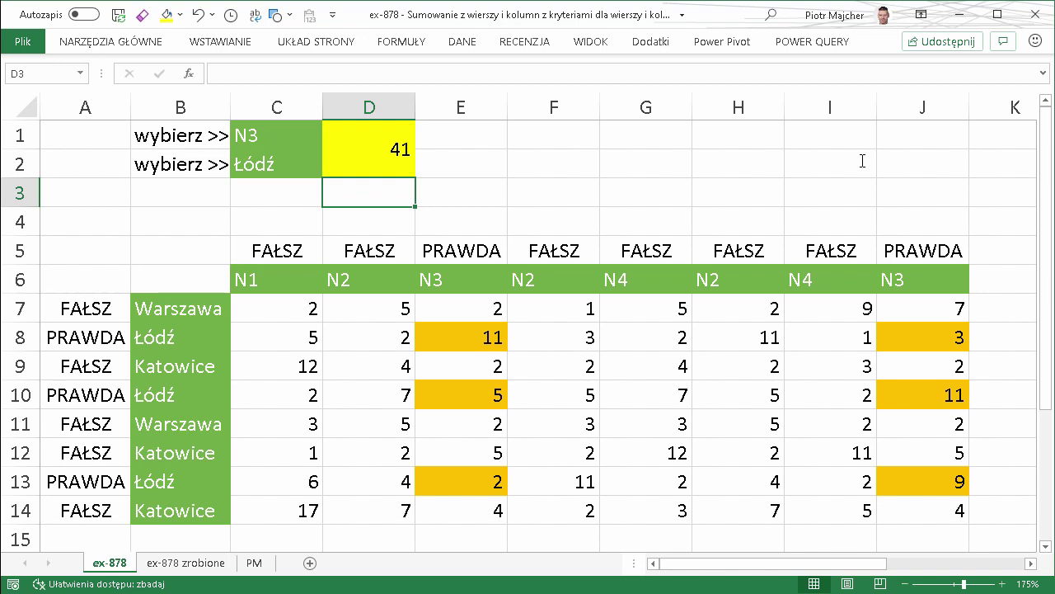
# Choose Katowice in C2 and point out the PRAWDA columns E and J and rows 9, 12, 14.
pyautogui.click(311, 165)
pyautogui.click(330, 169)
pyautogui.click(248, 228)
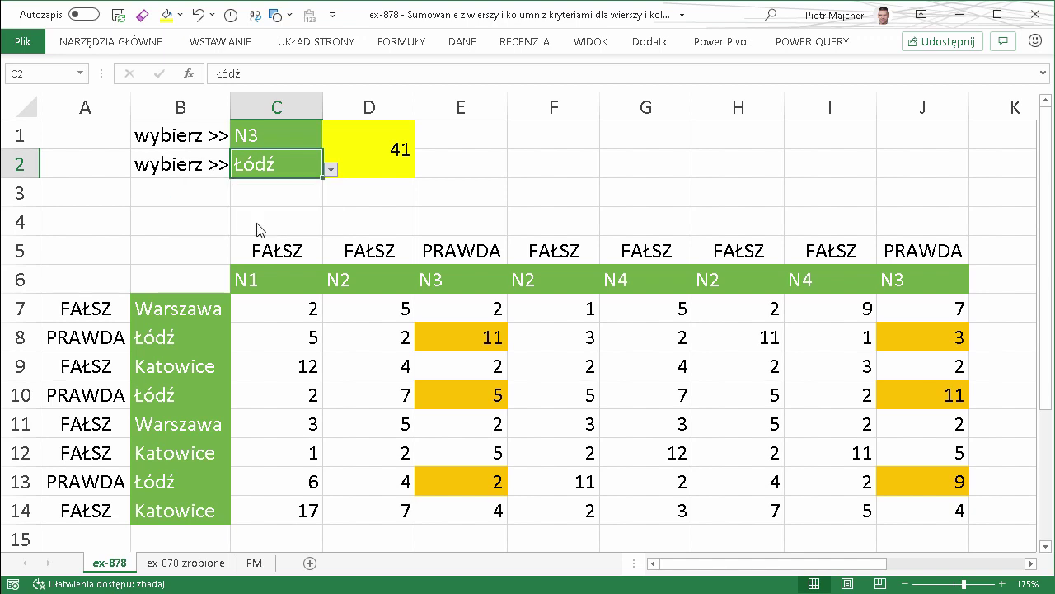
pyautogui.click(494, 371)
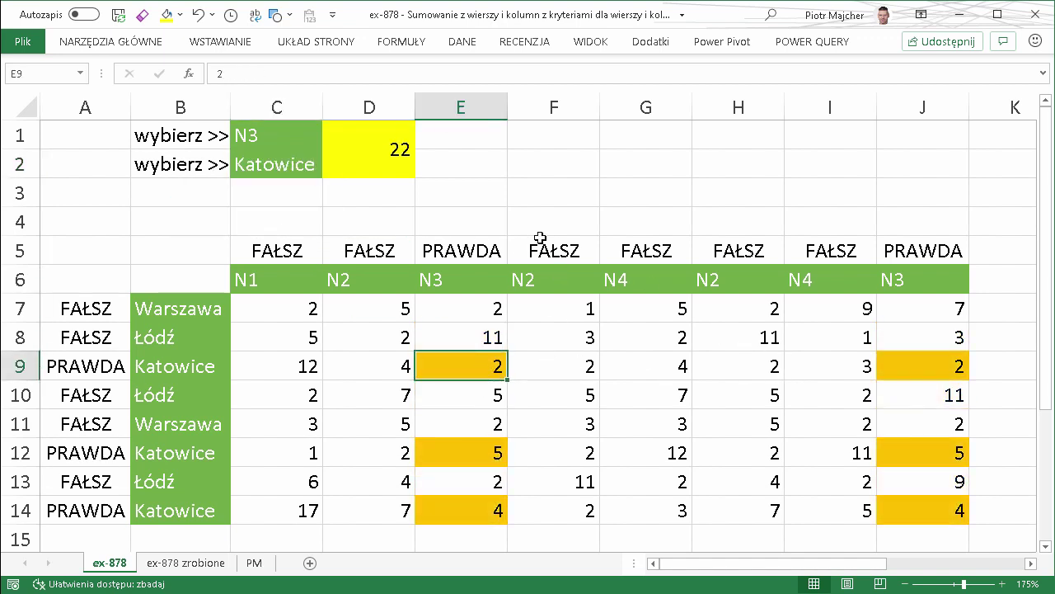
pyautogui.click(466, 242)
pyautogui.click(934, 237)
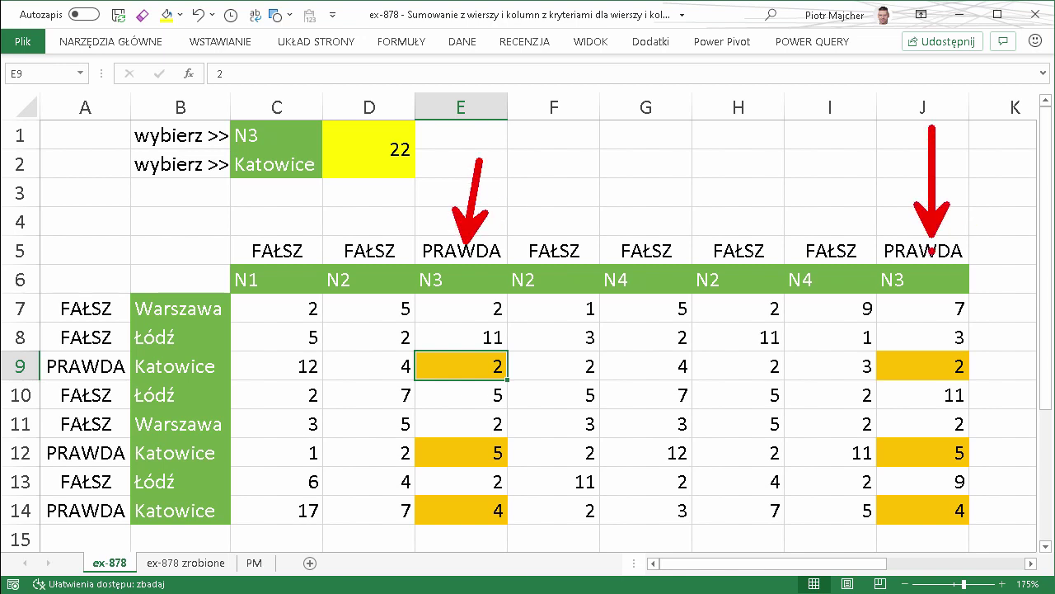
pyautogui.click(88, 362)
pyautogui.click(76, 442)
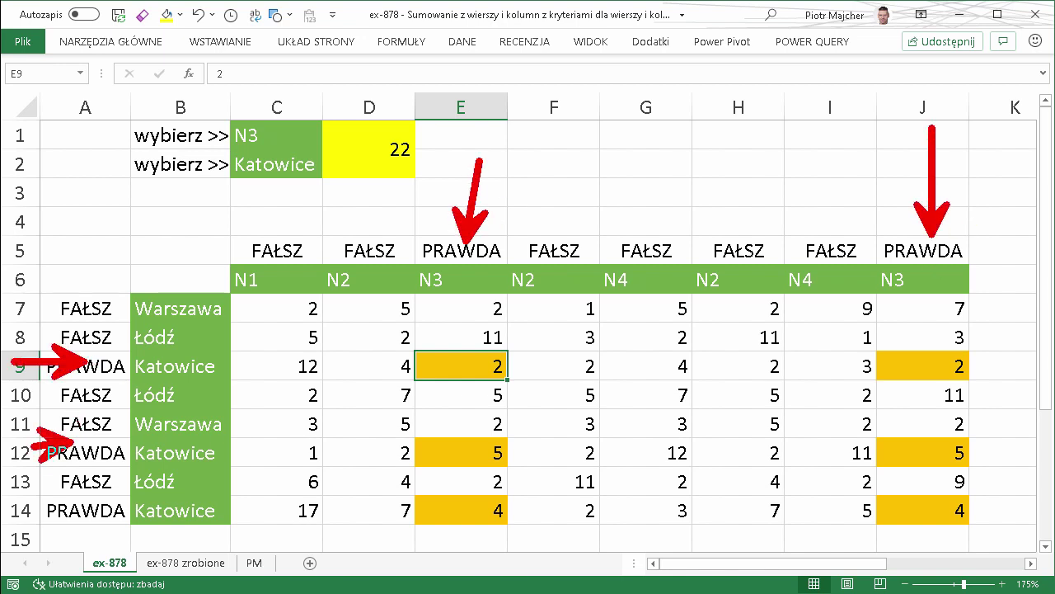
pyautogui.click(72, 512)
# Circle the matching values 2, 5, 2, 5, 4 and the D1 total 22, then clear the annotations.
pyautogui.moveTo(496, 349)
pyautogui.mouseDown()
pyautogui.moveTo(464, 361)
pyautogui.moveTo(521, 367)
pyautogui.moveTo(495, 348)
pyautogui.mouseUp()
pyautogui.moveTo(486, 445); pyautogui.dragTo(495, 438)
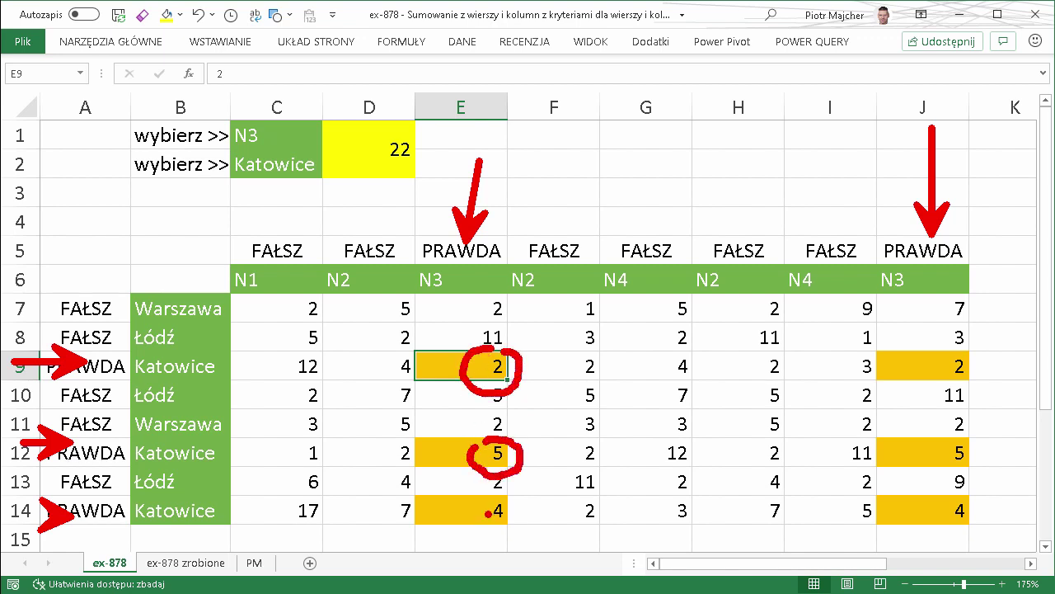
pyautogui.moveTo(490, 498)
pyautogui.mouseDown()
pyautogui.moveTo(493, 528)
pyautogui.moveTo(497, 500)
pyautogui.mouseUp()
pyautogui.moveTo(968, 355); pyautogui.dragTo(940, 356)
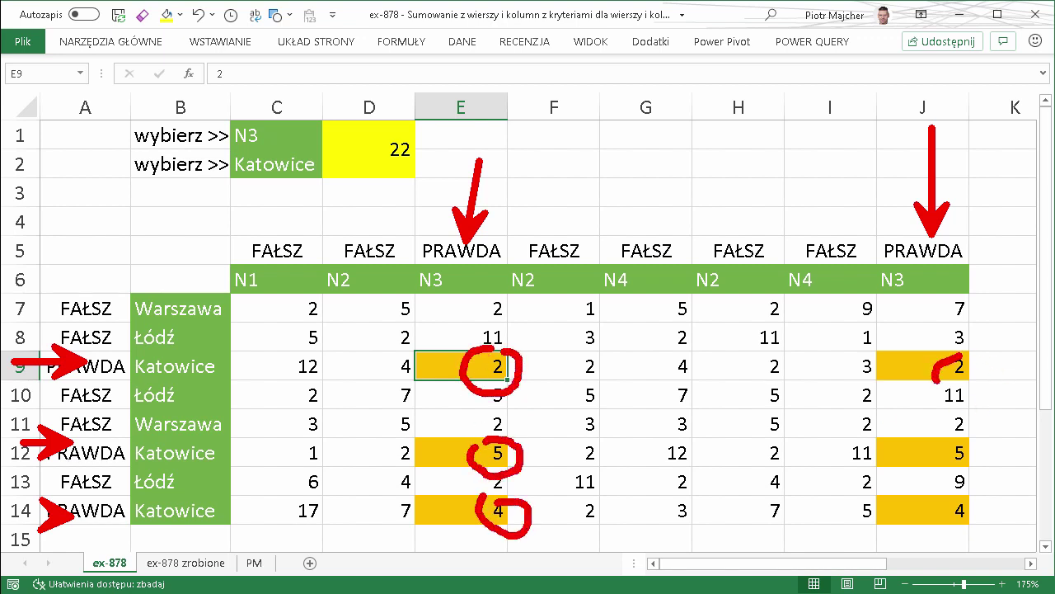
pyautogui.moveTo(963, 444); pyautogui.dragTo(956, 445)
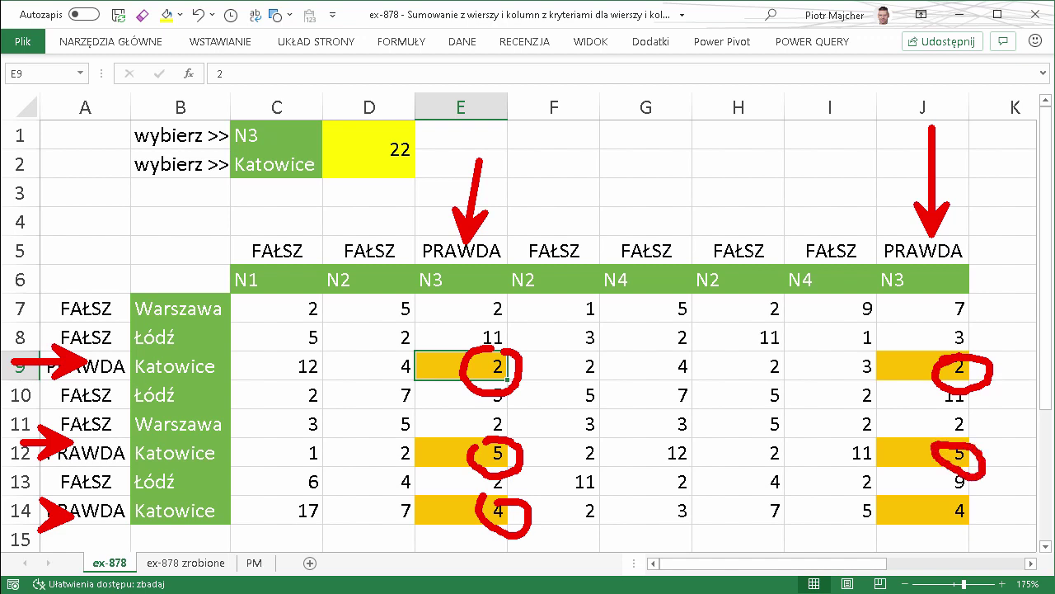
pyautogui.moveTo(965, 499)
pyautogui.mouseDown()
pyautogui.moveTo(978, 521)
pyautogui.moveTo(968, 496)
pyautogui.mouseUp()
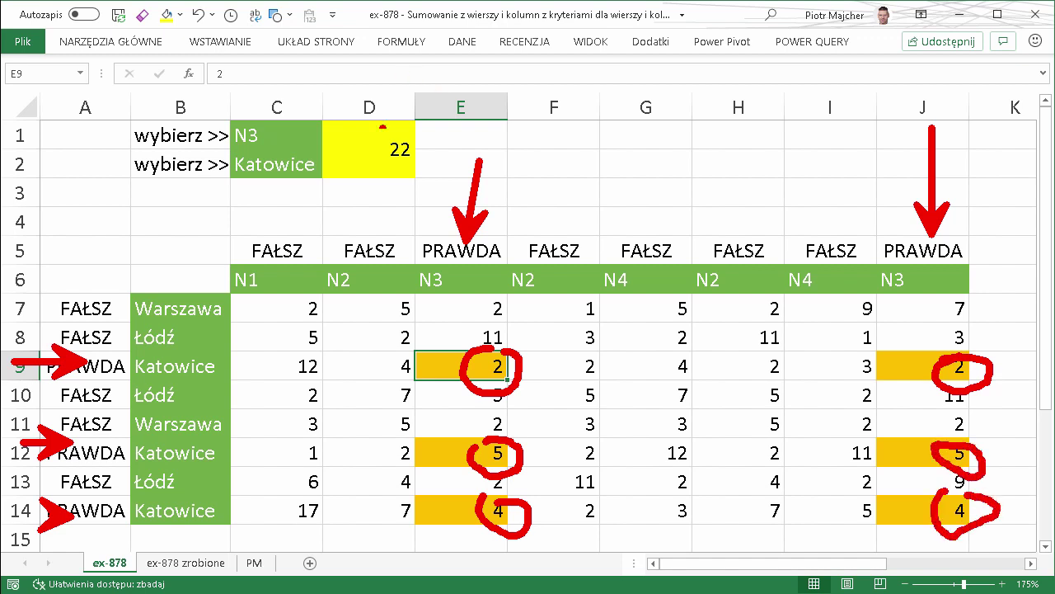
pyautogui.moveTo(370, 117); pyautogui.dragTo(363, 109)
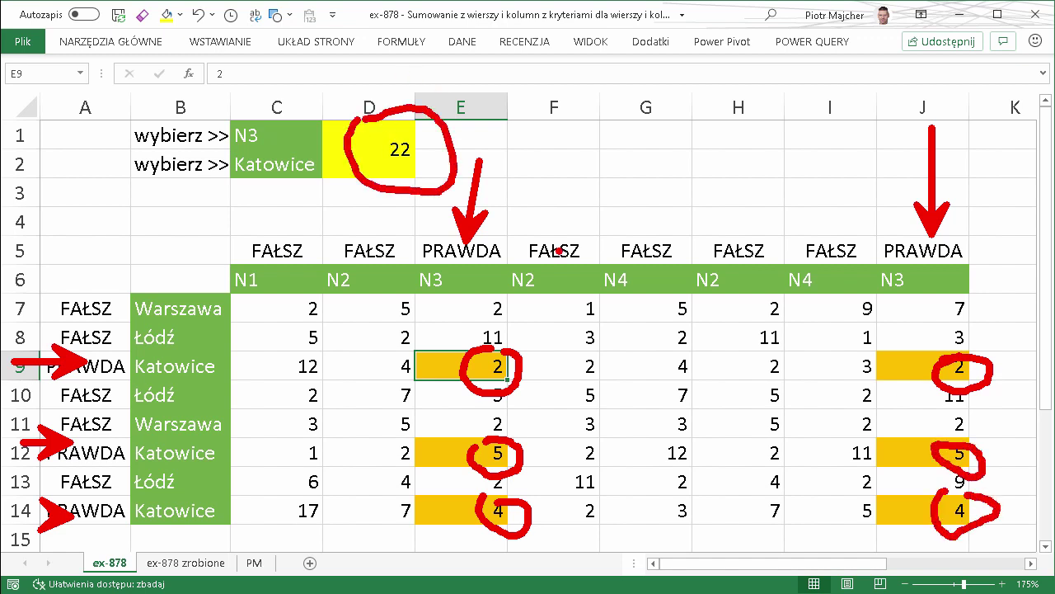
pyautogui.press('Escape')
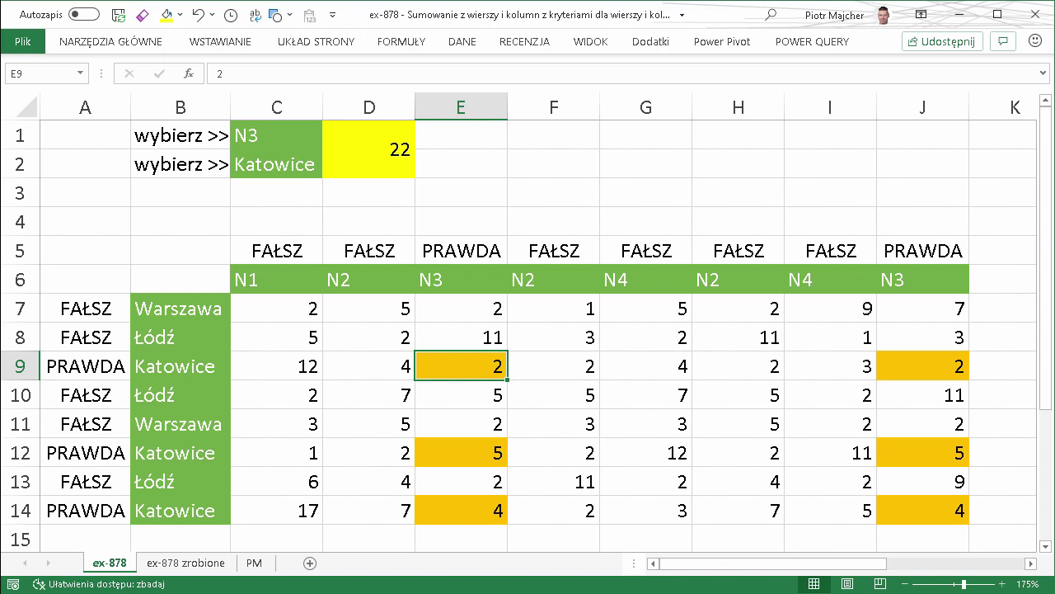
# Switch to the PM sheet with the thumbs-up and speech-bubble graphics.
pyautogui.click(262, 562)
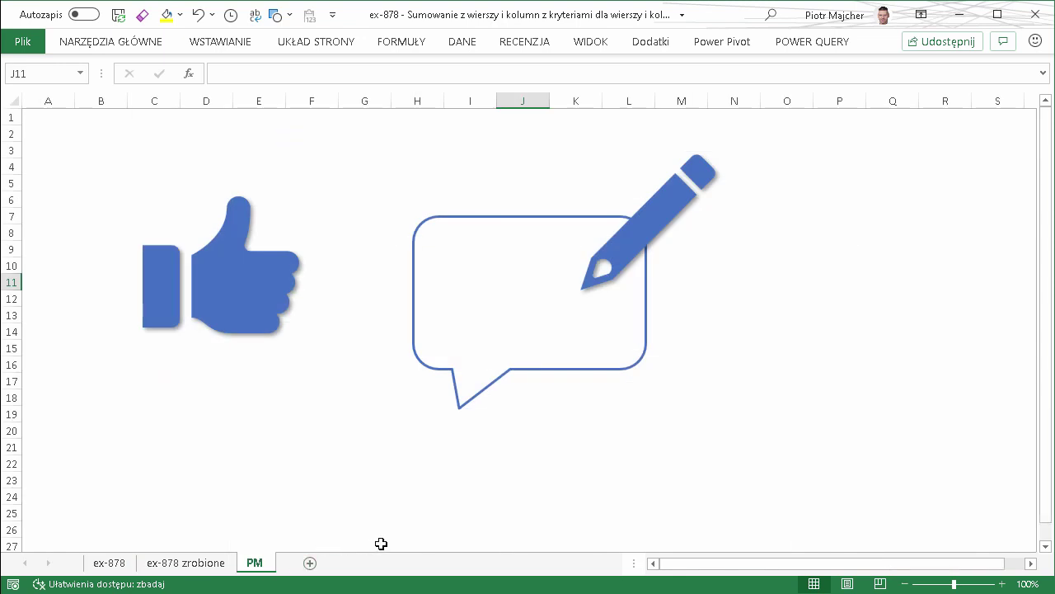